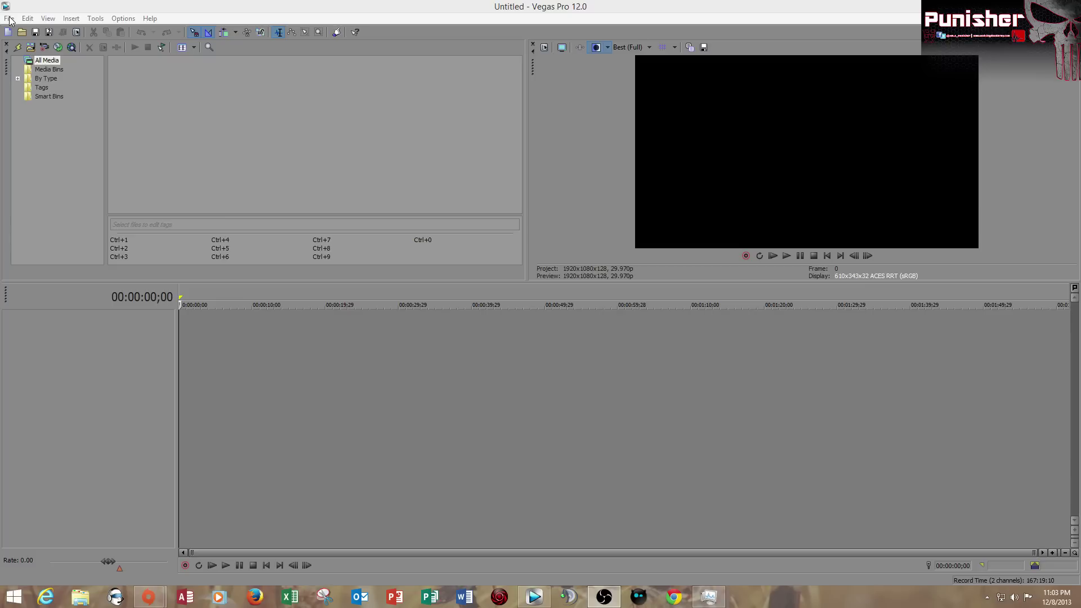
Start a new project and choose the HD 1080-60i (1920x1080, 29.970 fps) template
{"action": "left_click", "coordinate": [10, 19]}
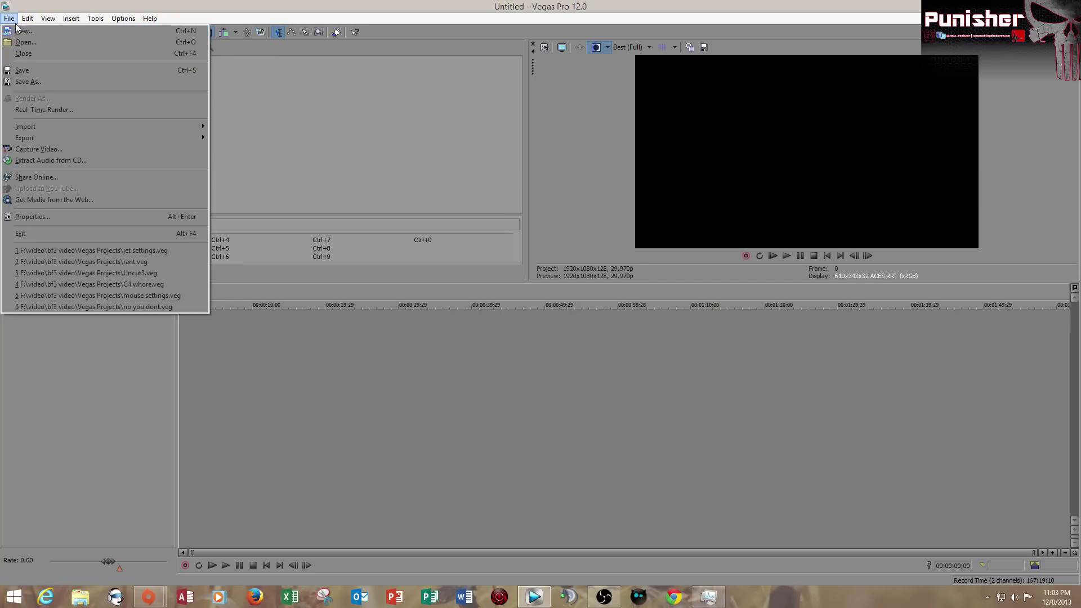
{"action": "left_click", "coordinate": [24, 35]}
{"action": "left_click_drag", "start_coordinate": [588, 141], "coordinate": [465, 113]}
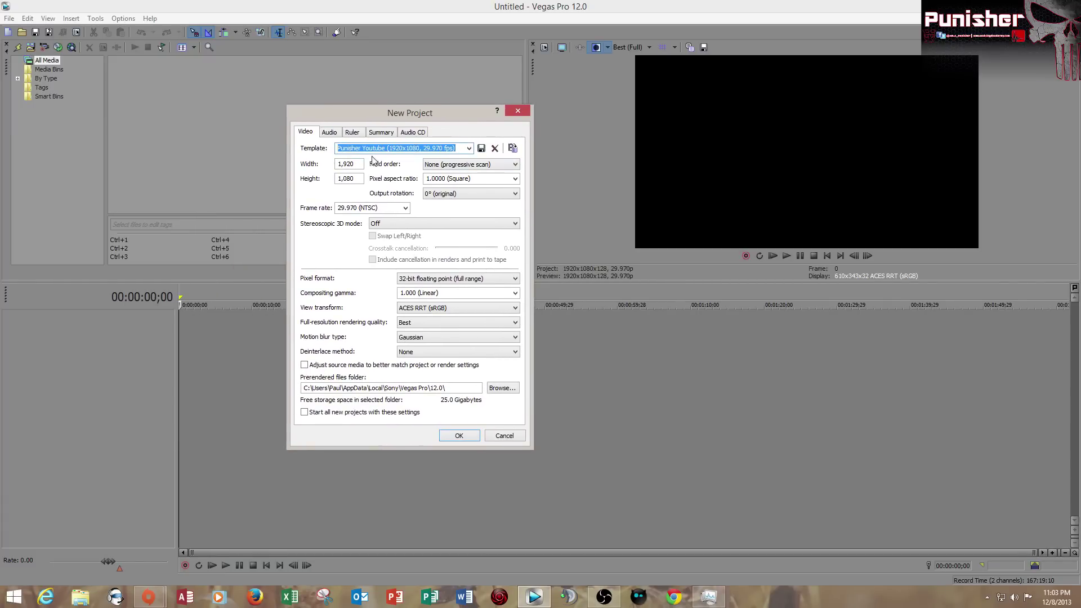
{"action": "left_click", "coordinate": [469, 149]}
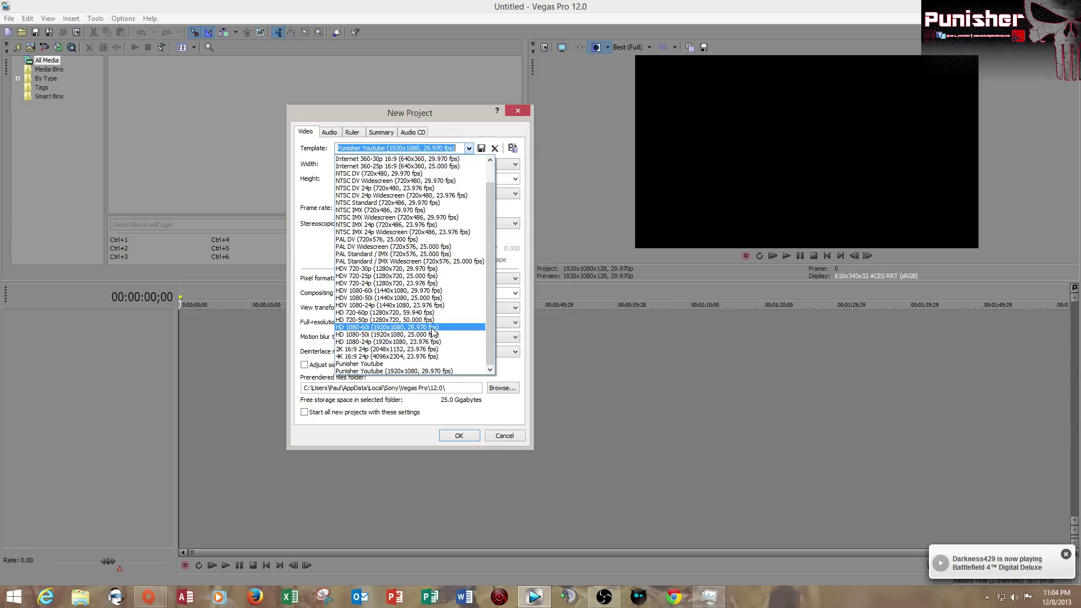
{"action": "left_click", "coordinate": [383, 327]}
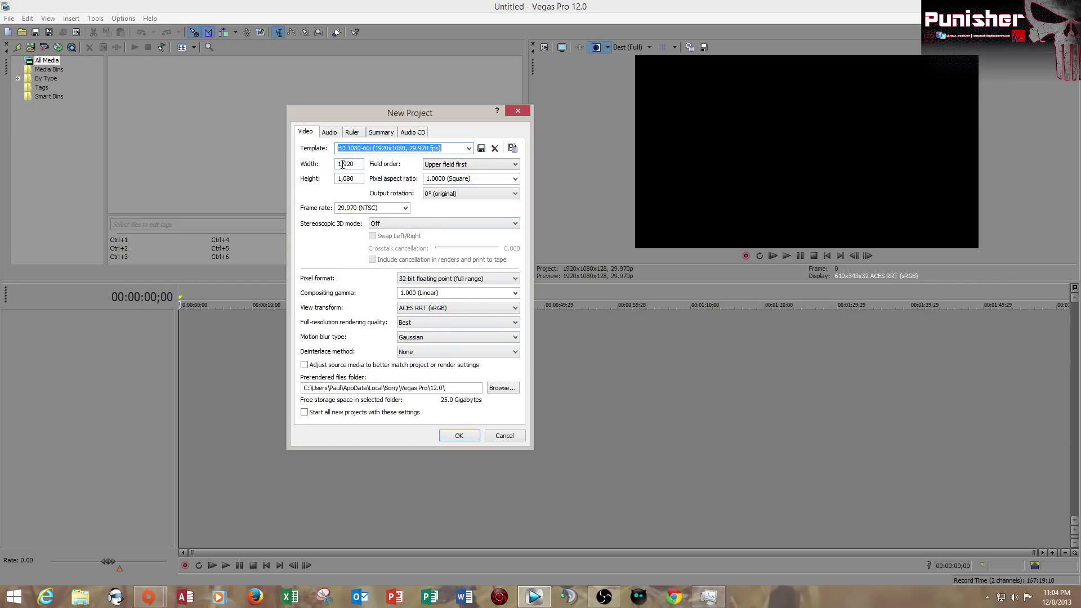
Check the project's width, height and frame rate, and choose 1.0000 (Square) as the pixel aspect ratio
{"action": "left_click_drag", "start_coordinate": [356, 165], "coordinate": [326, 185]}
{"action": "left_click", "coordinate": [352, 179]}
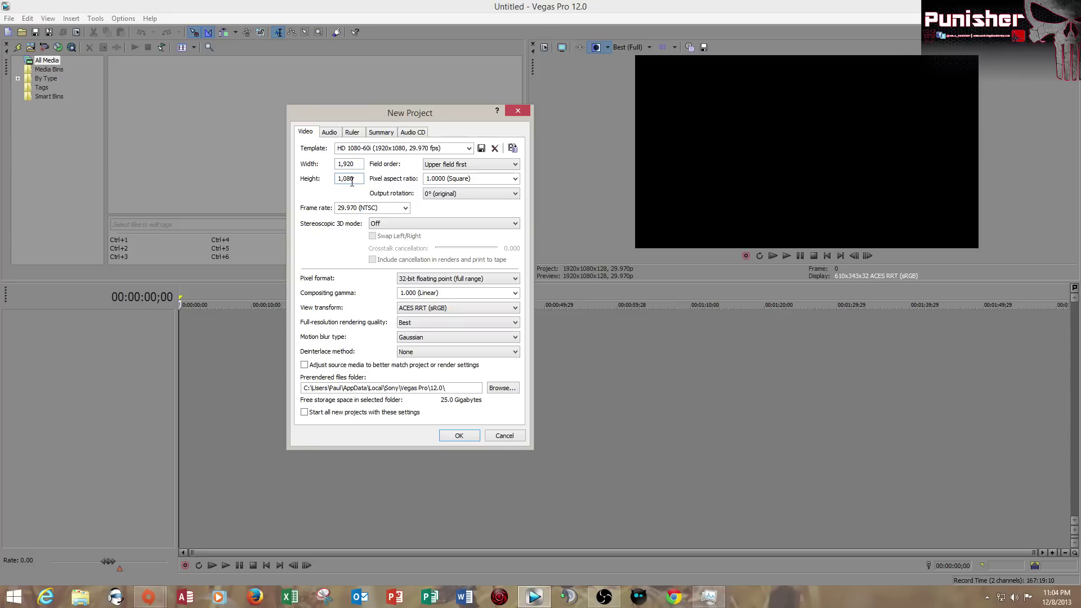
{"action": "left_click", "coordinate": [406, 209]}
{"action": "left_click", "coordinate": [406, 209]}
{"action": "left_click", "coordinate": [406, 208]}
{"action": "left_click", "coordinate": [406, 209]}
{"action": "left_click", "coordinate": [515, 179]}
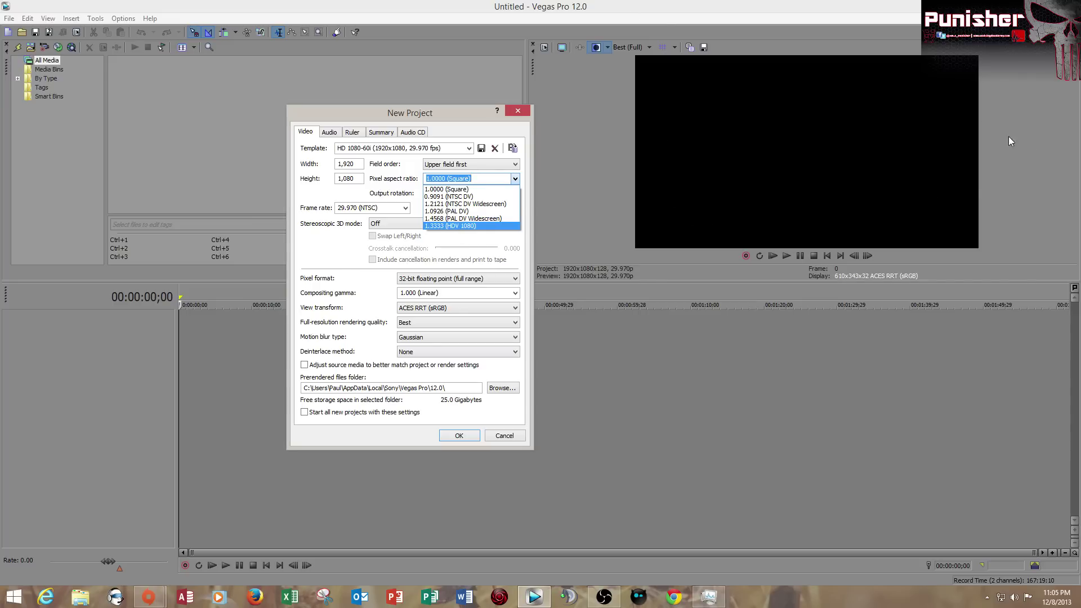
{"action": "left_click", "coordinate": [464, 190]}
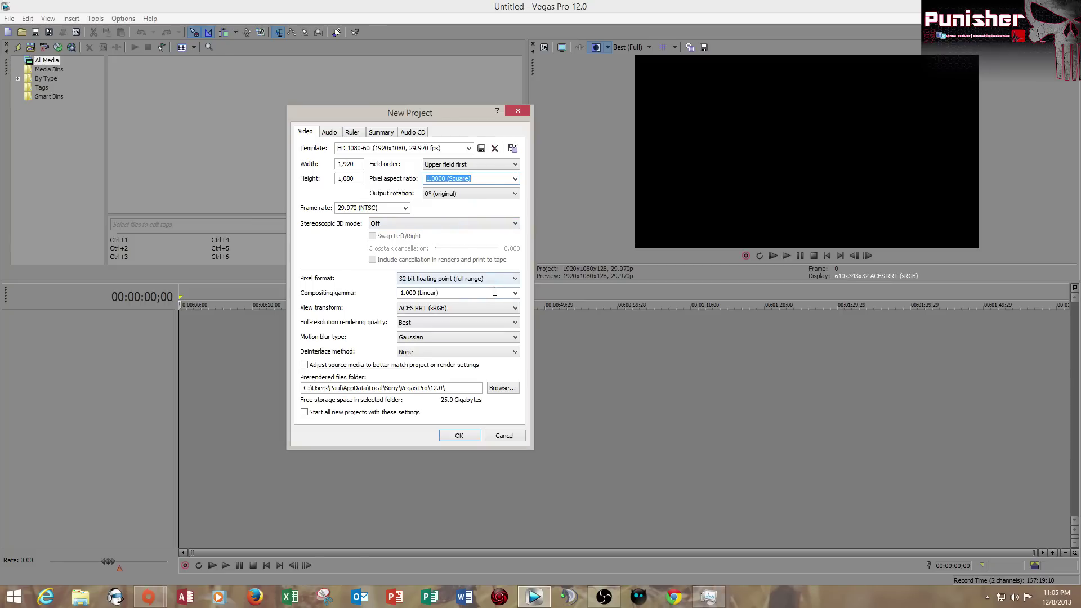
Keep the compositing gamma at 1.000 (Linear) and the pixel format at 32-bit floating point (full range)
{"action": "left_click", "coordinate": [514, 293]}
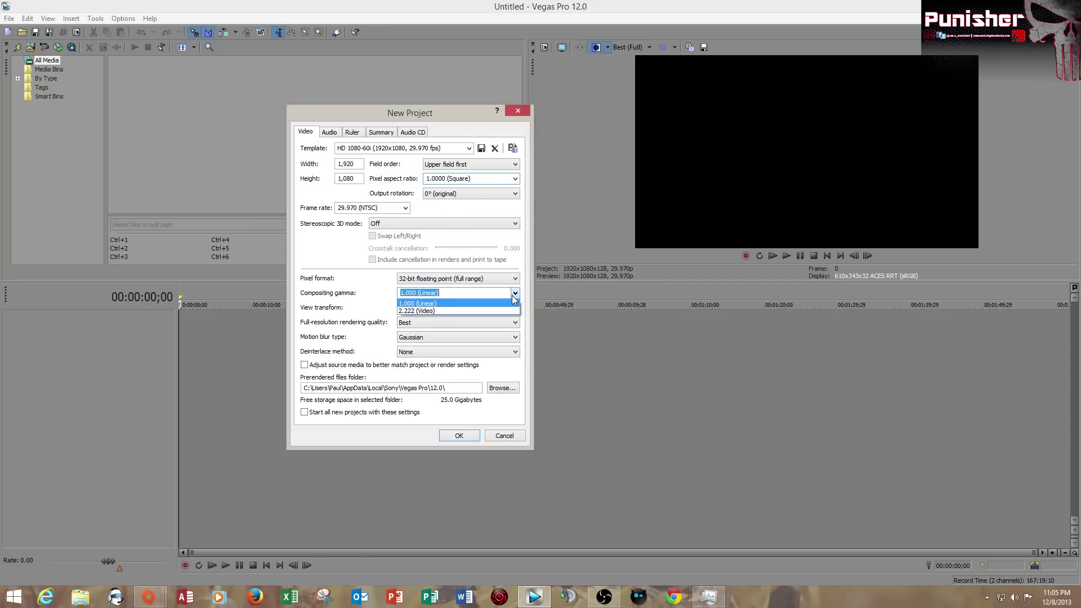
{"action": "left_click", "coordinate": [514, 303]}
{"action": "left_click", "coordinate": [511, 279]}
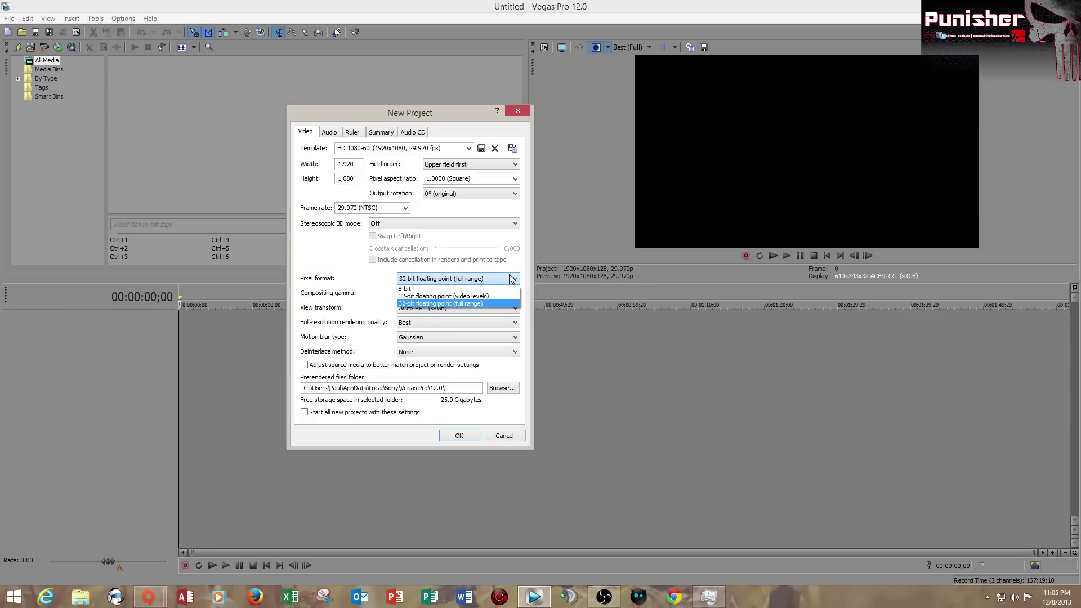
{"action": "left_click", "coordinate": [511, 278]}
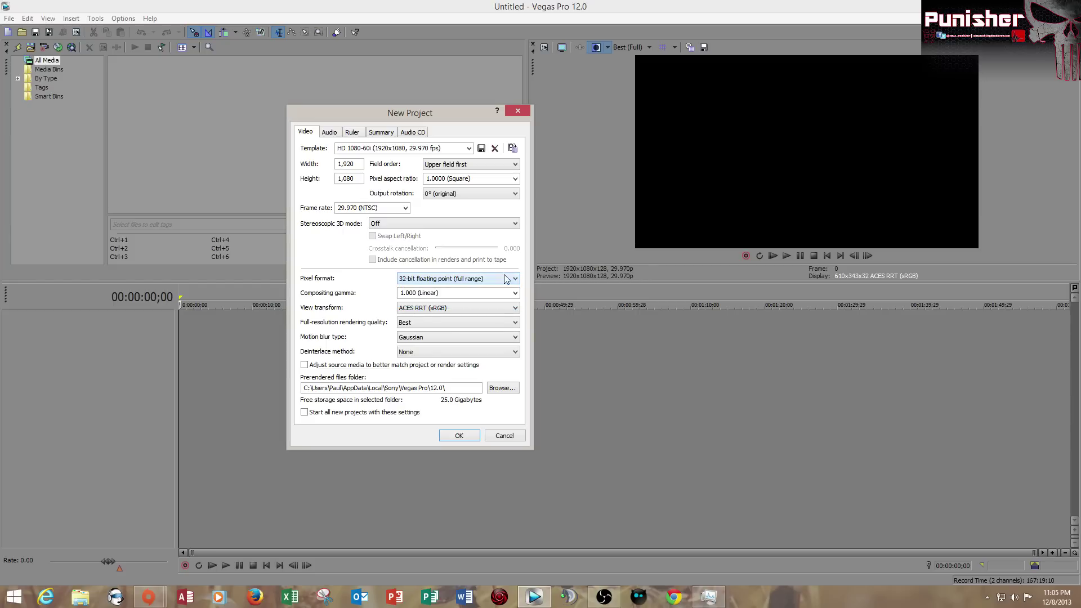
Set the project's view transform to Off
{"action": "left_click", "coordinate": [434, 310]}
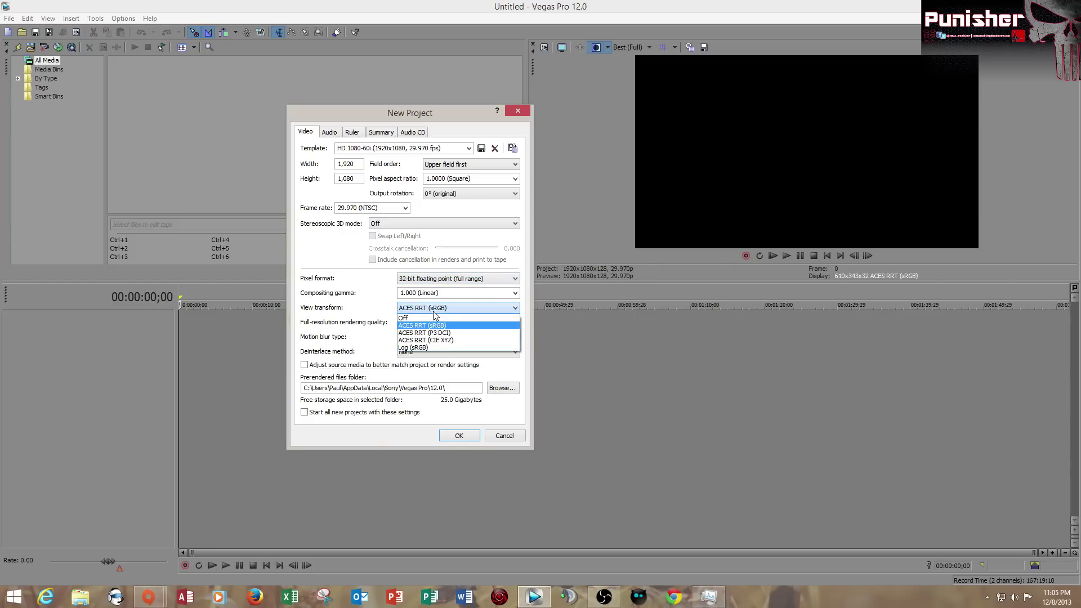
{"action": "left_click", "coordinate": [424, 319]}
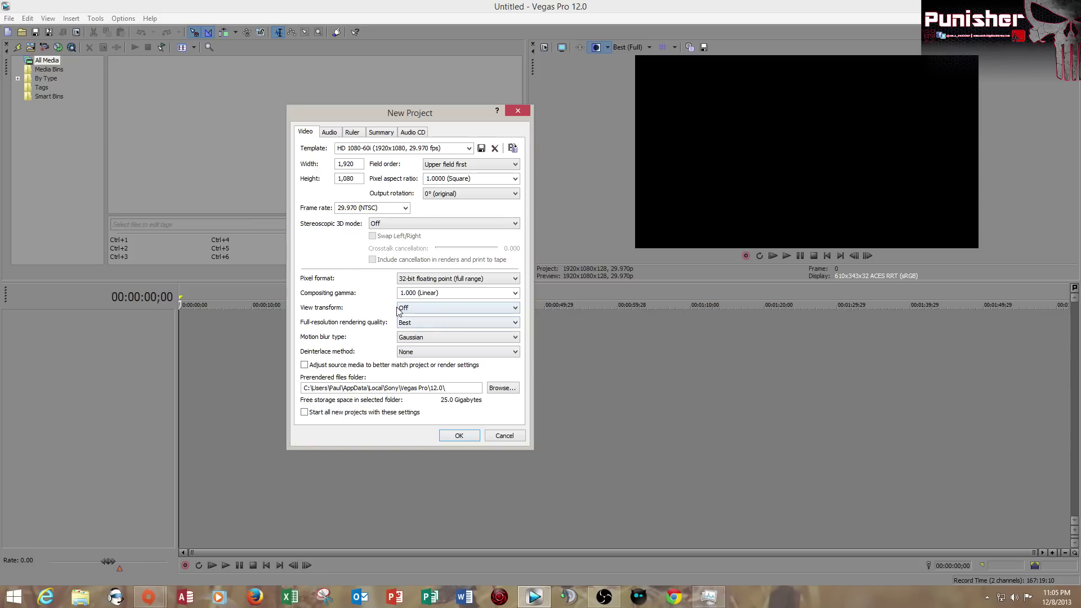
{"action": "left_click", "coordinate": [446, 311]}
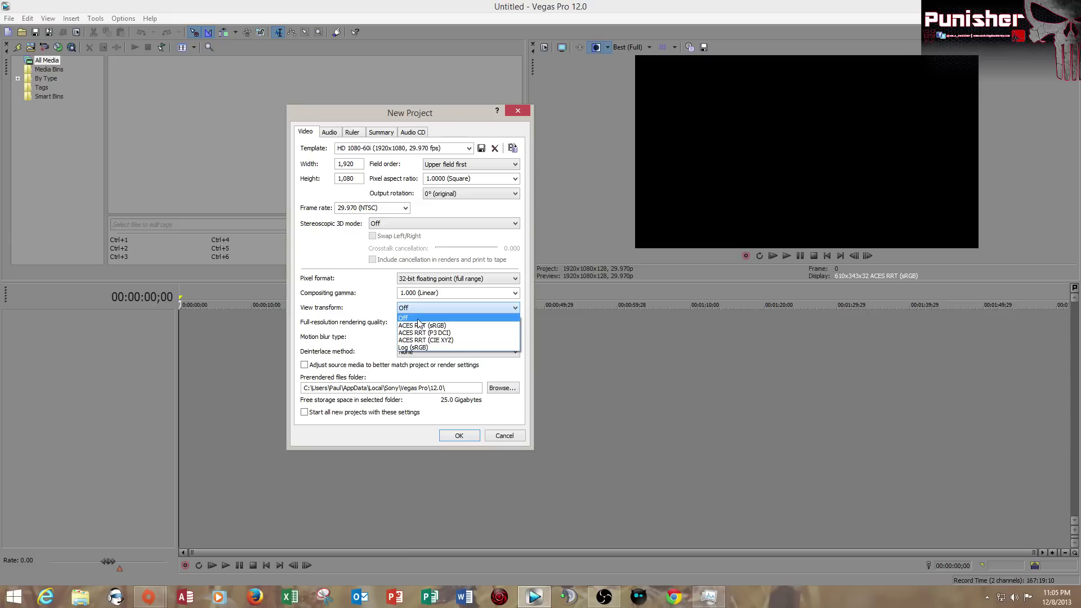
{"action": "left_click", "coordinate": [419, 317]}
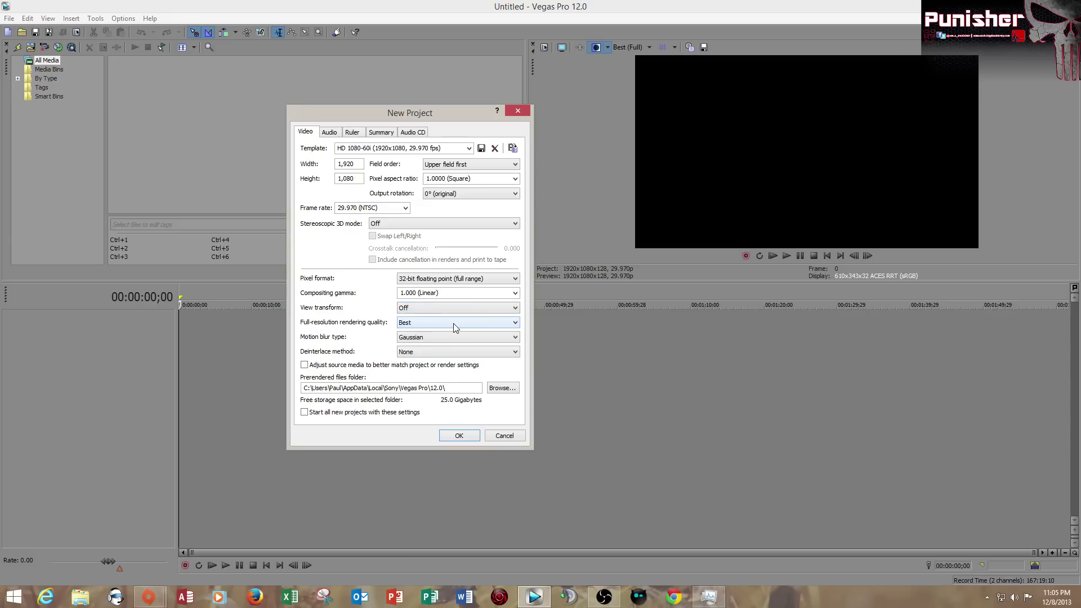
Keep the full-resolution rendering quality at Best and choose Gaussian as the motion blur type
{"action": "left_click", "coordinate": [454, 324]}
{"action": "left_click", "coordinate": [456, 322]}
{"action": "key", "text": "Tab"}
{"action": "left_click", "coordinate": [492, 337]}
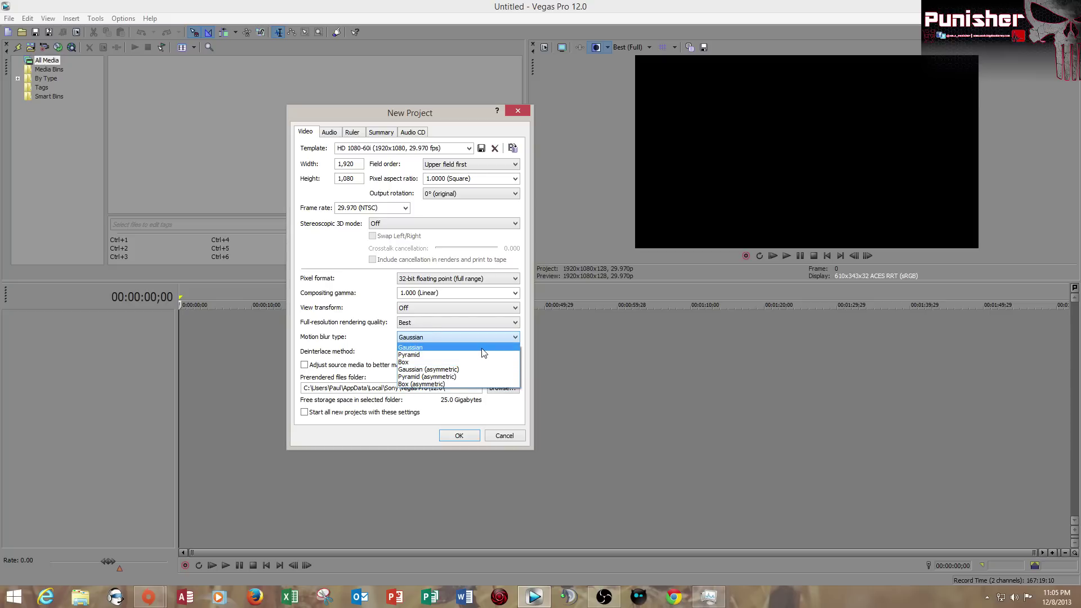
{"action": "left_click", "coordinate": [482, 348]}
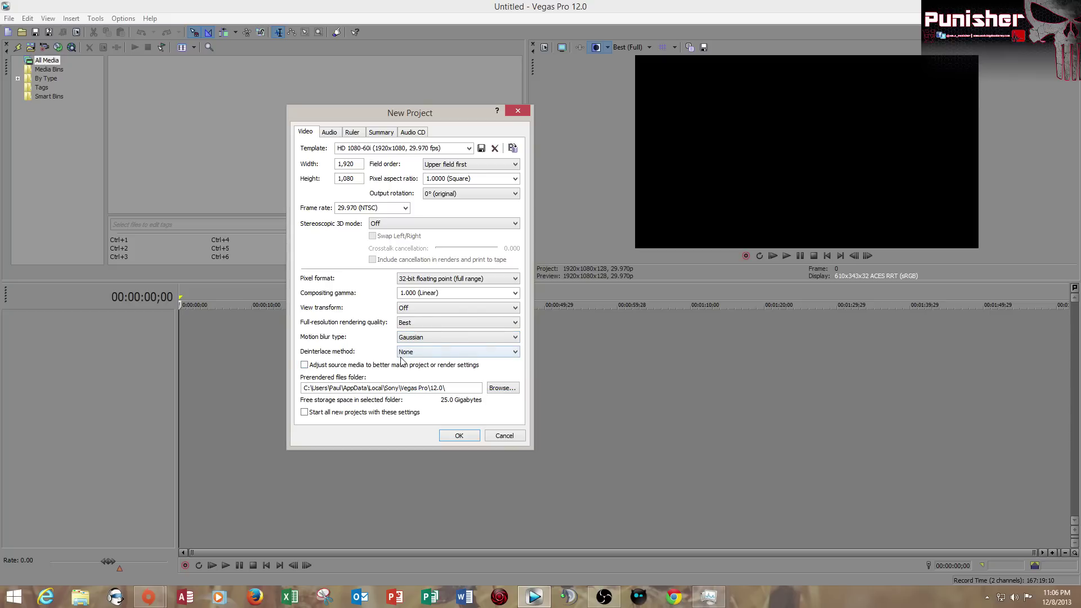
Keep the deinterlace method at None and enable adjusting source media and starting all new projects with these settings
{"action": "left_click", "coordinate": [479, 353]}
{"action": "left_click", "coordinate": [467, 364]}
{"action": "left_click", "coordinate": [304, 366]}
Save the project settings as a template named "Punisher test" and create the project with them
{"action": "left_click", "coordinate": [445, 150]}
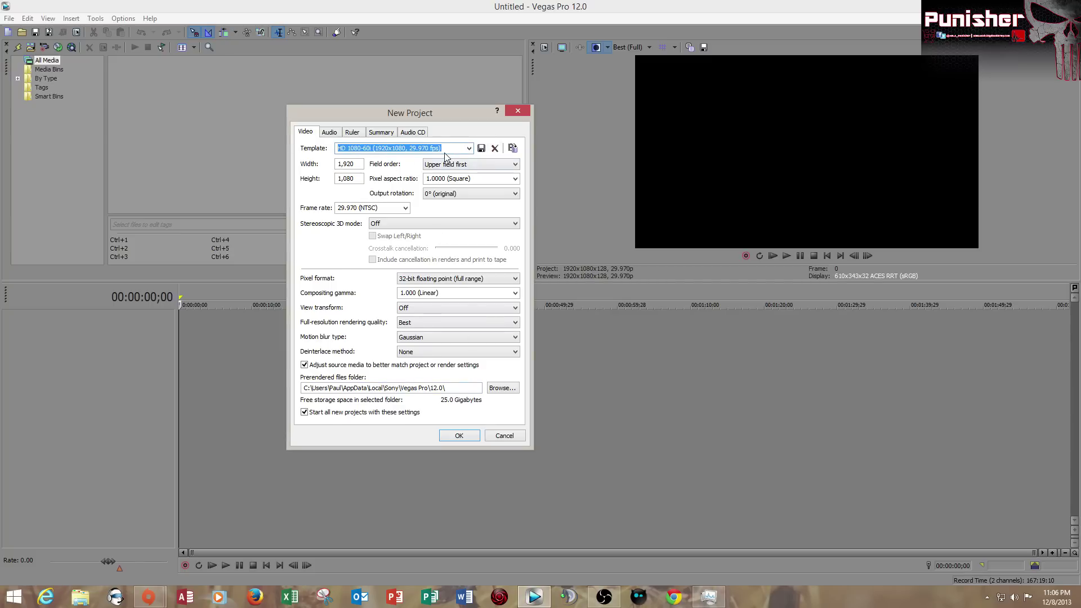
{"action": "key", "text": "BackSpace"}
{"action": "type", "text": "Punisher"}
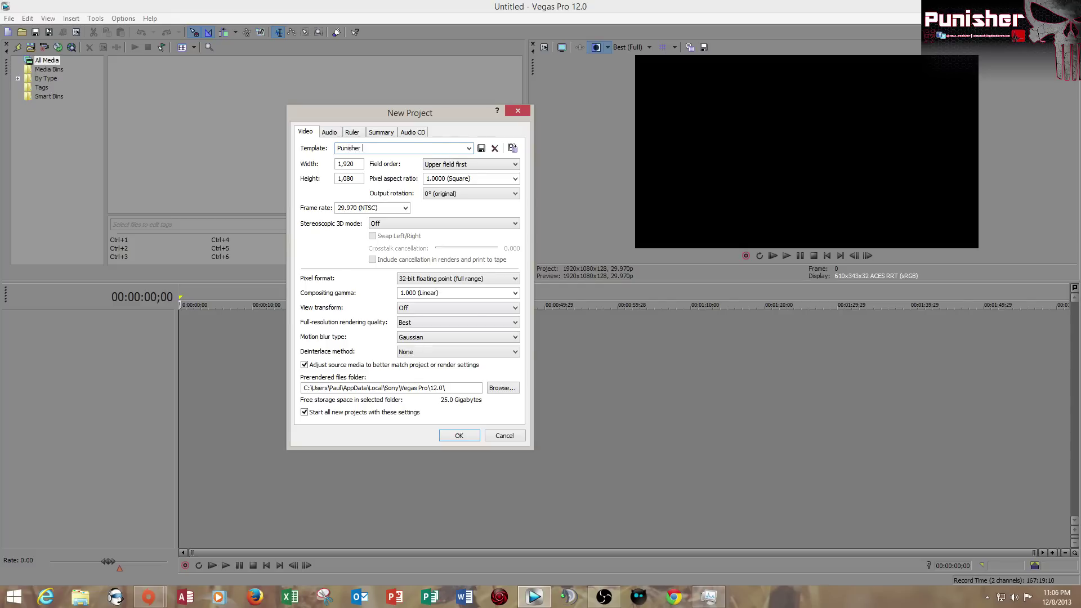
{"action": "type", "text": "test"}
{"action": "left_click", "coordinate": [482, 149]}
{"action": "left_click", "coordinate": [592, 336]}
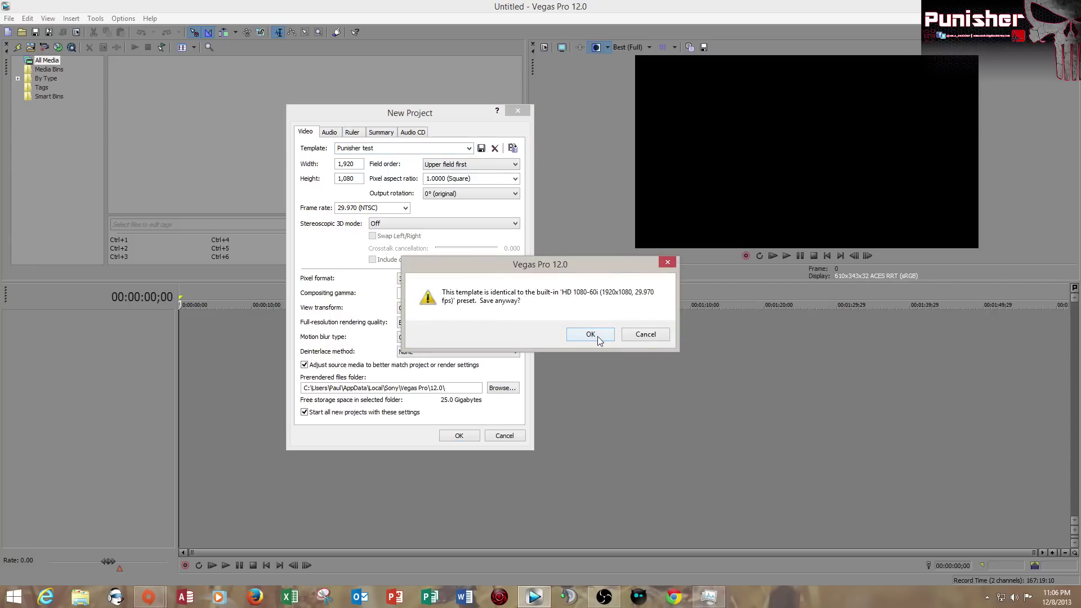
{"action": "left_click", "coordinate": [599, 340]}
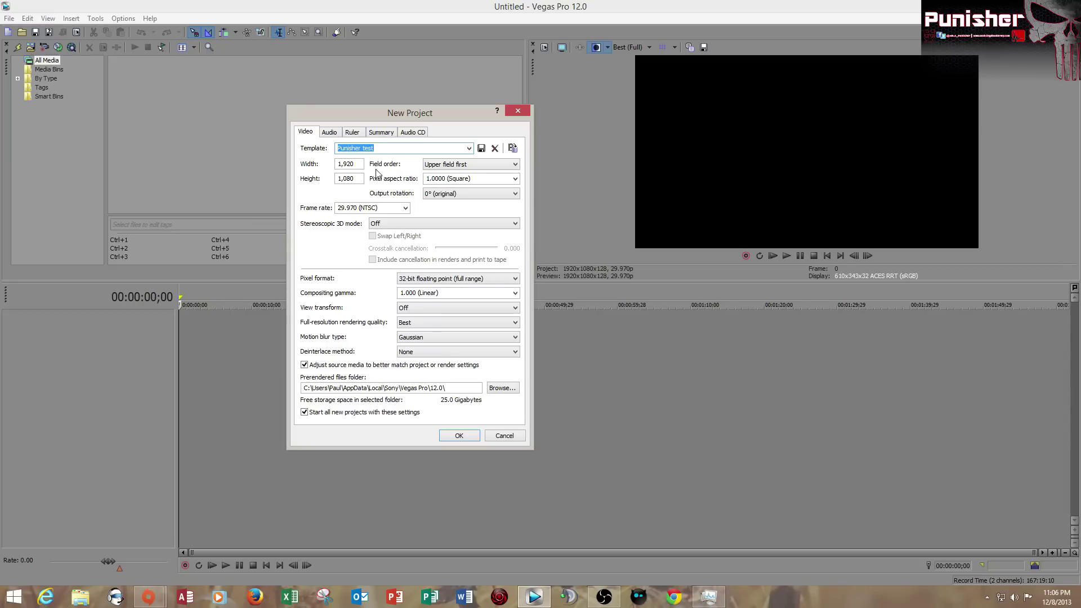
{"action": "left_click", "coordinate": [459, 435]}
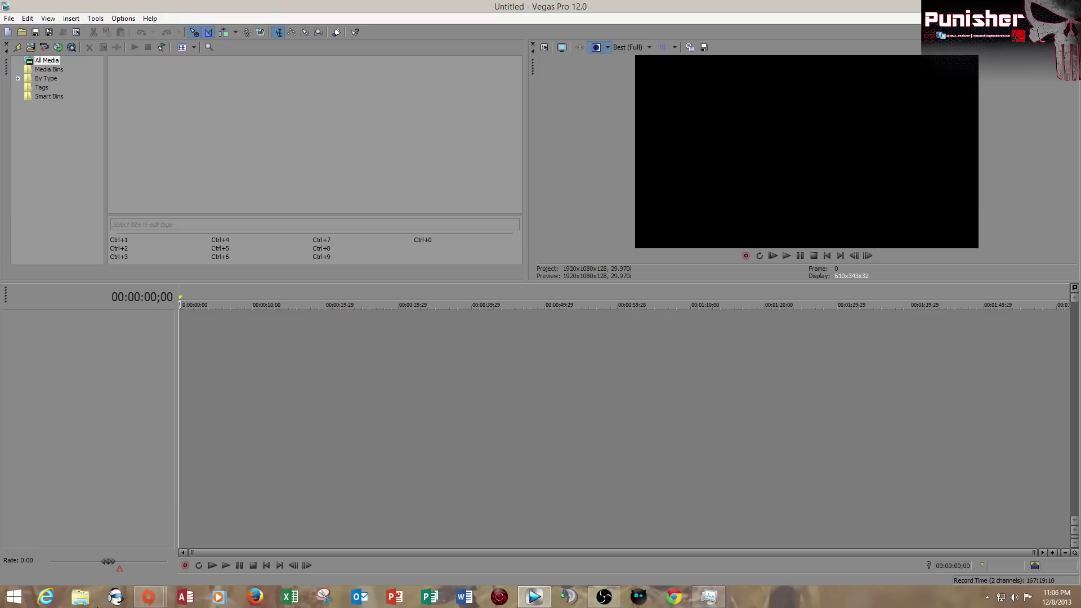
Switch to File Explorer and find the newest recordings in the LGP folder under Video on drive D:
{"action": "key", "text": "super+e"}
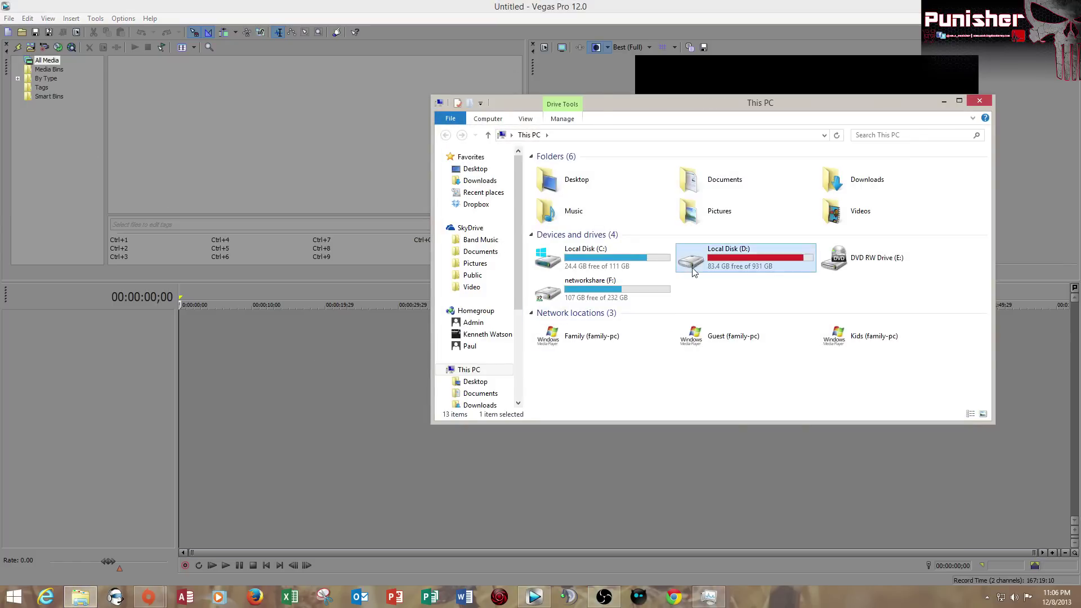
{"action": "double_click", "coordinate": [691, 269]}
{"action": "double_click", "coordinate": [546, 171]}
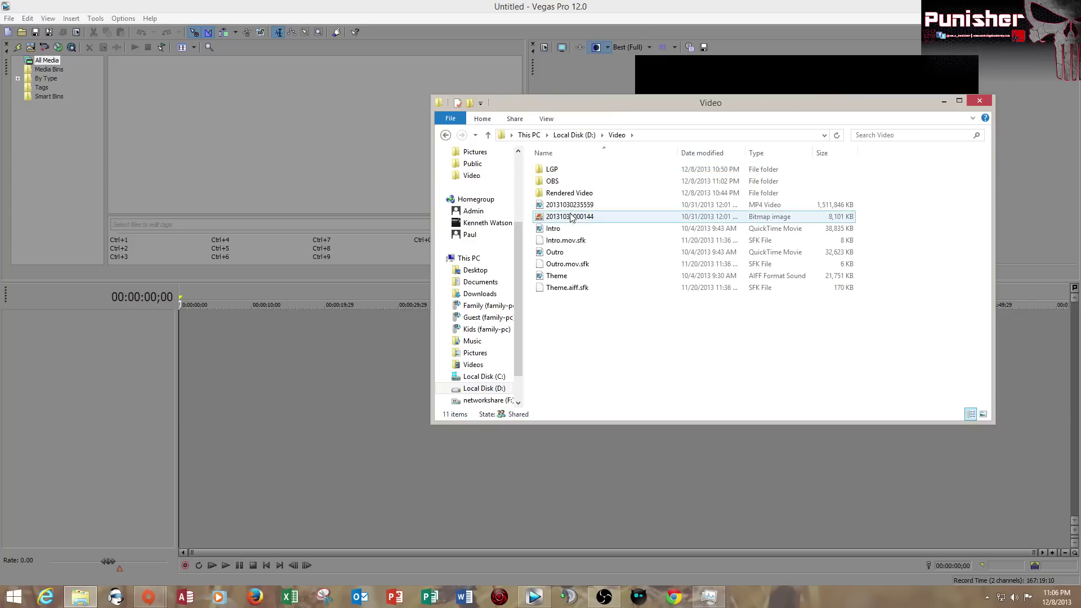
{"action": "left_click", "coordinate": [578, 173]}
{"action": "double_click", "coordinate": [578, 176]}
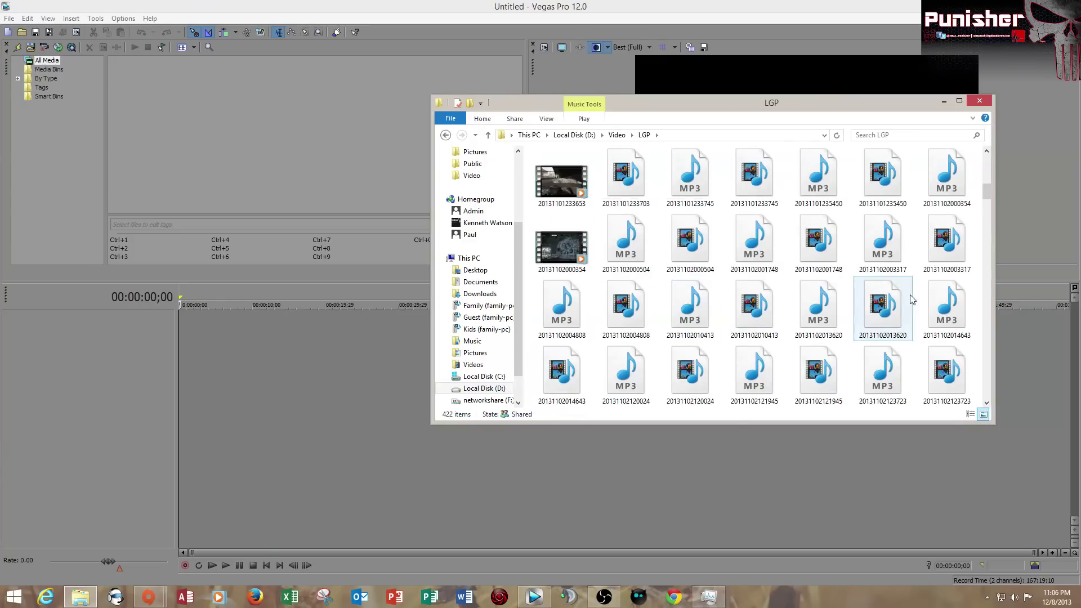
{"action": "left_click_drag", "start_coordinate": [986, 224], "coordinate": [977, 260]}
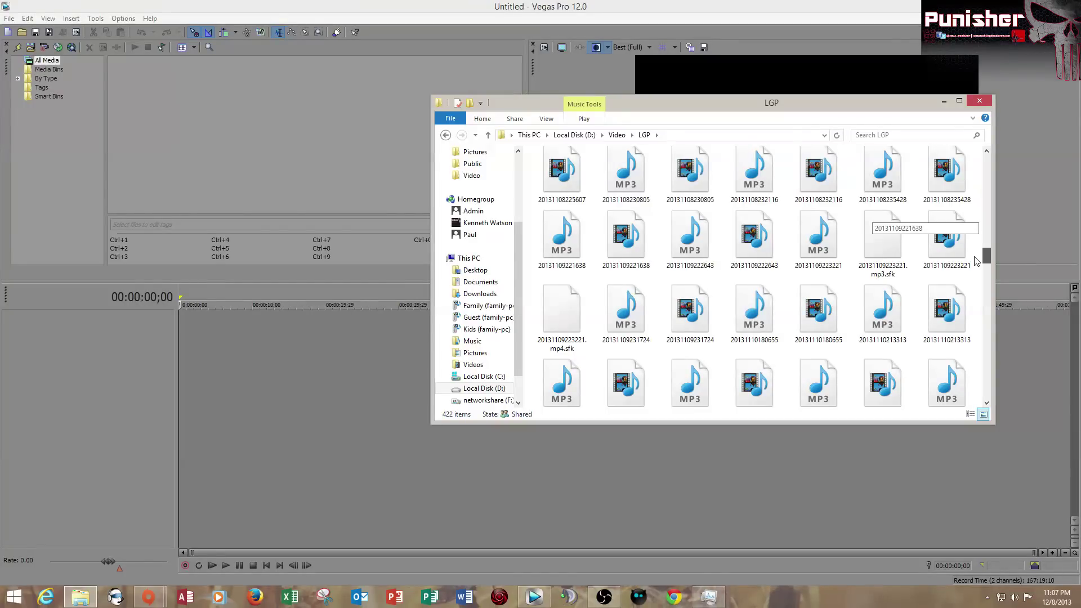
{"action": "left_click_drag", "start_coordinate": [977, 260], "coordinate": [983, 394]}
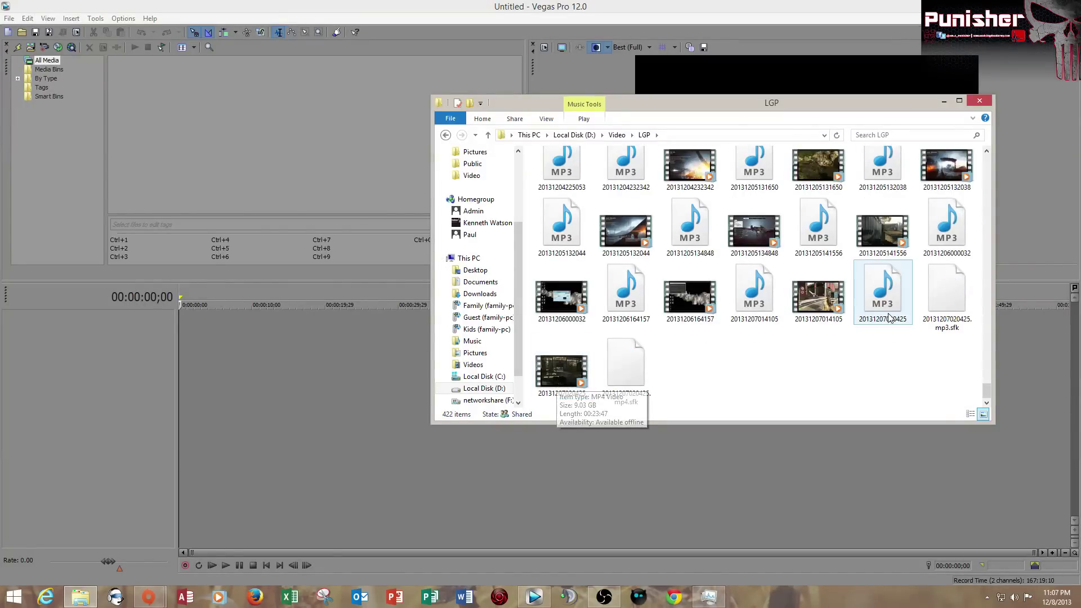
{"action": "left_click", "coordinate": [564, 391]}
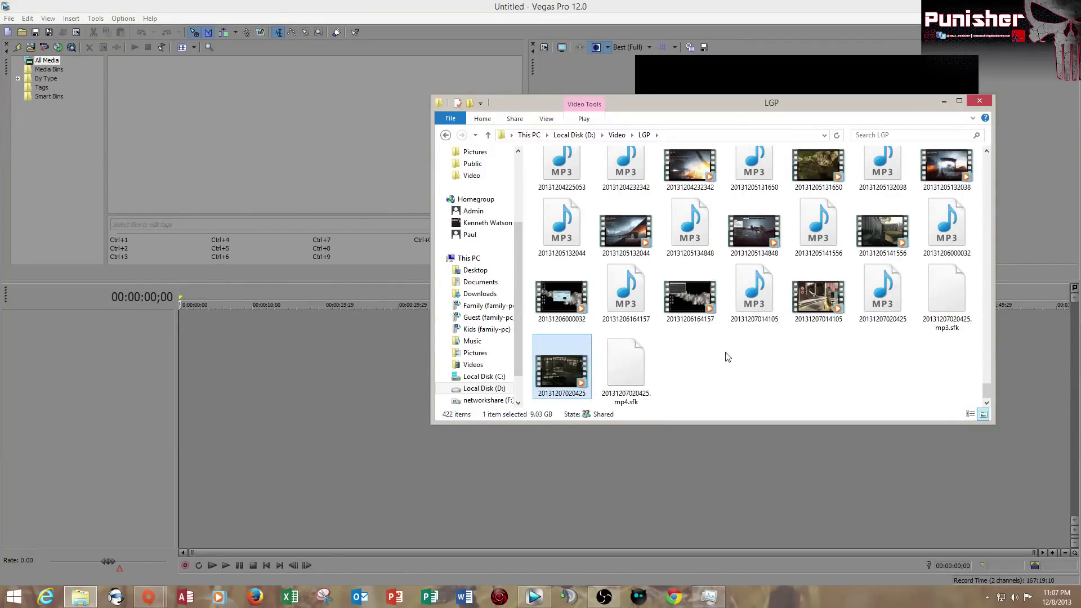
{"action": "left_click", "coordinate": [878, 308], "text": "shift"}
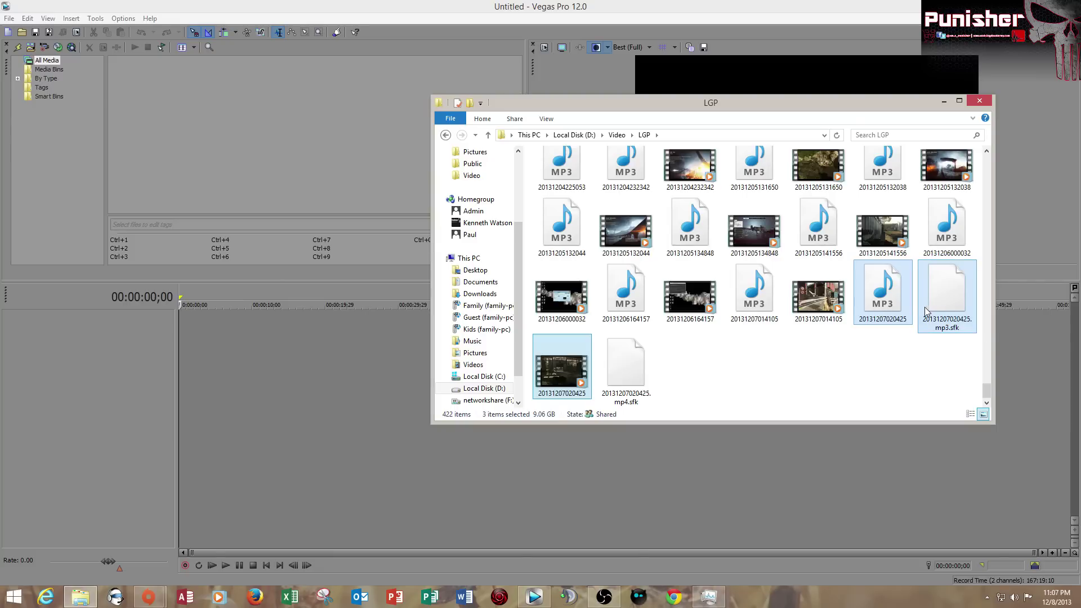
{"action": "left_click", "coordinate": [884, 304], "text": "ctrl"}
{"action": "left_click", "coordinate": [939, 307], "text": "shift"}
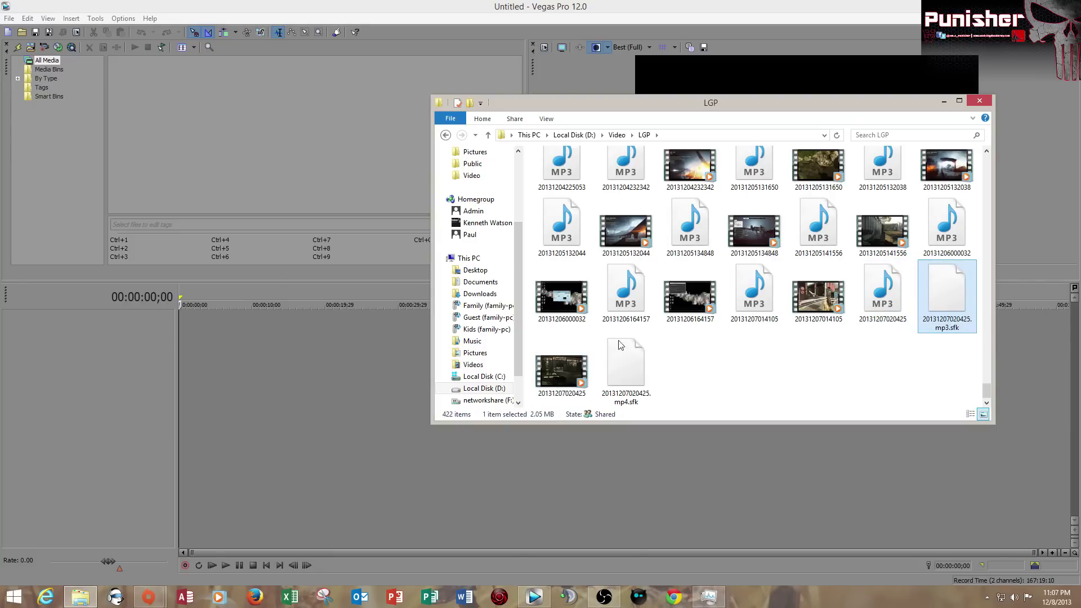
{"action": "left_click", "coordinate": [562, 367]}
{"action": "left_click_drag", "start_coordinate": [869, 304], "coordinate": [316, 200]}
{"action": "left_click", "coordinate": [313, 206]}
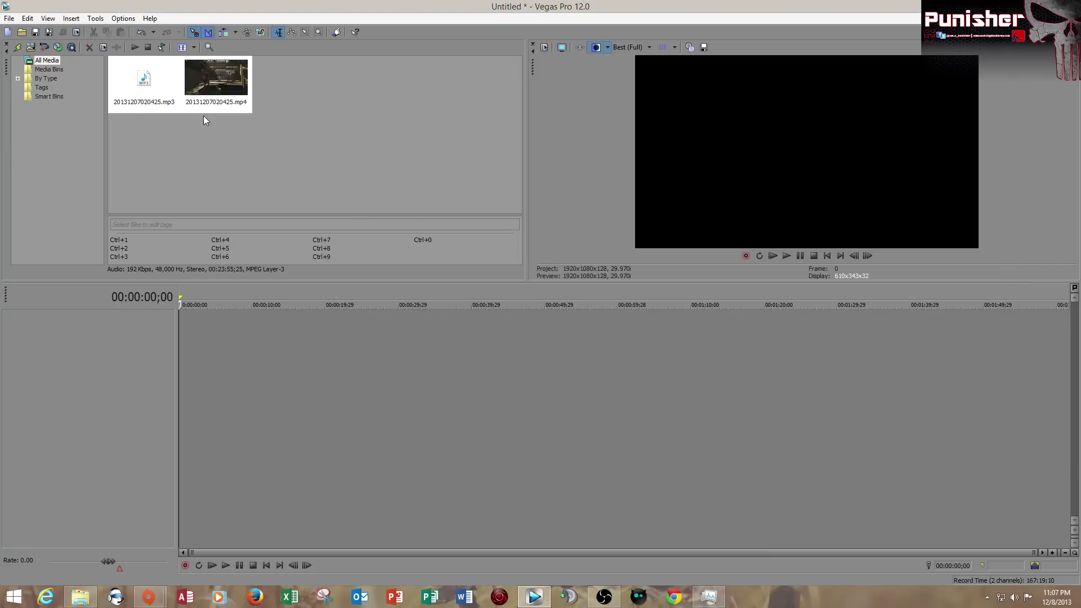
Place both imported files on the timeline, with the video clip slightly overlapping the end of the MP3 audio
{"action": "key", "text": "ctrl+a"}
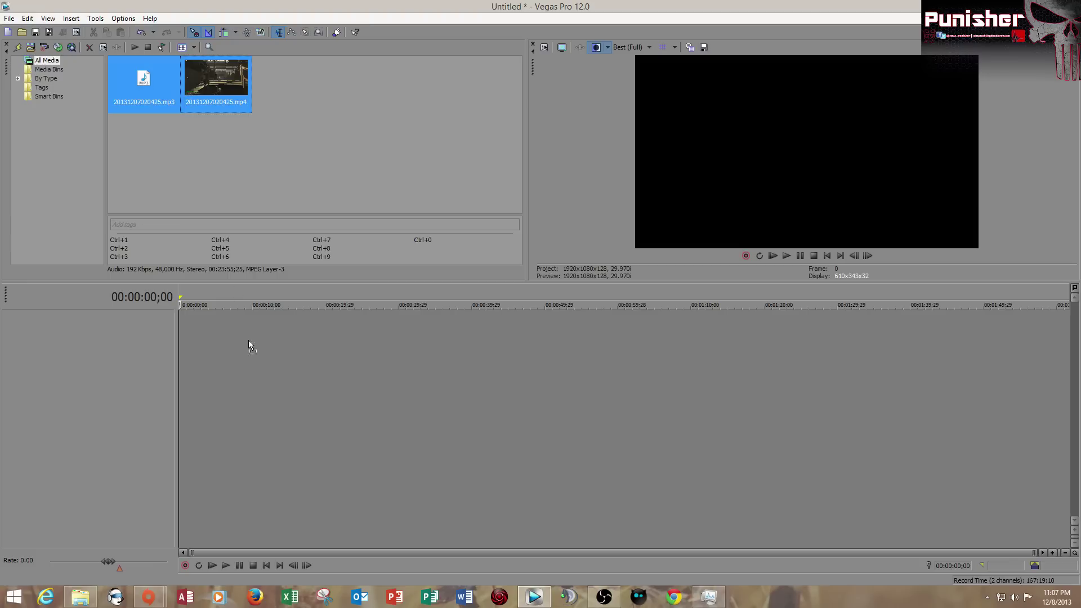
{"action": "left_click_drag", "start_coordinate": [177, 330], "coordinate": [177, 330]}
{"action": "left_click_drag", "start_coordinate": [737, 325], "coordinate": [713, 330]}
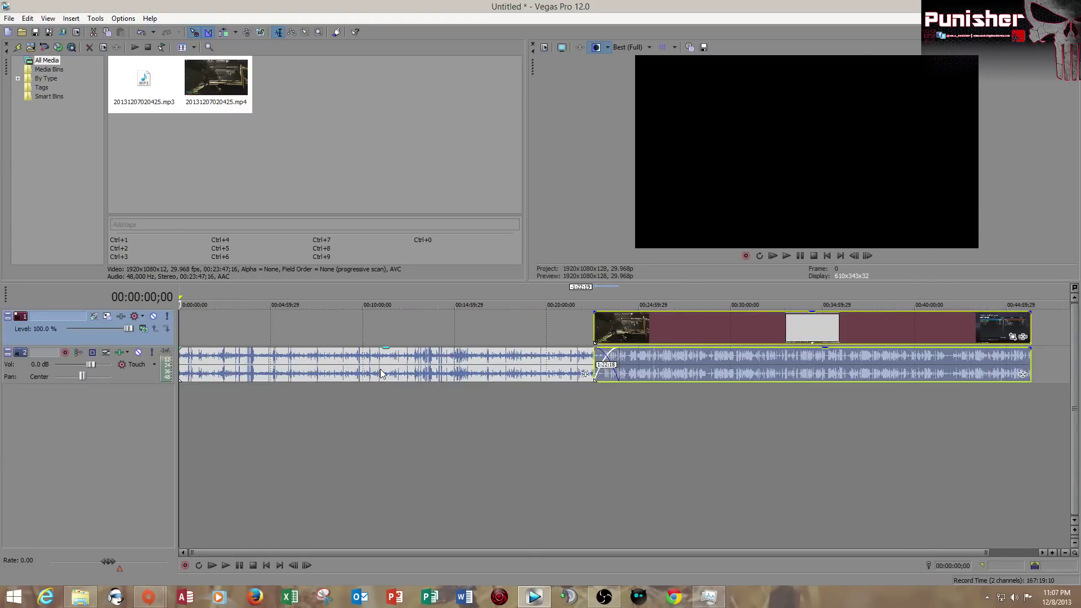
Delete the MP3 audio event and move the video clip with its audio to the start of the timeline
{"action": "left_click", "coordinate": [380, 370]}
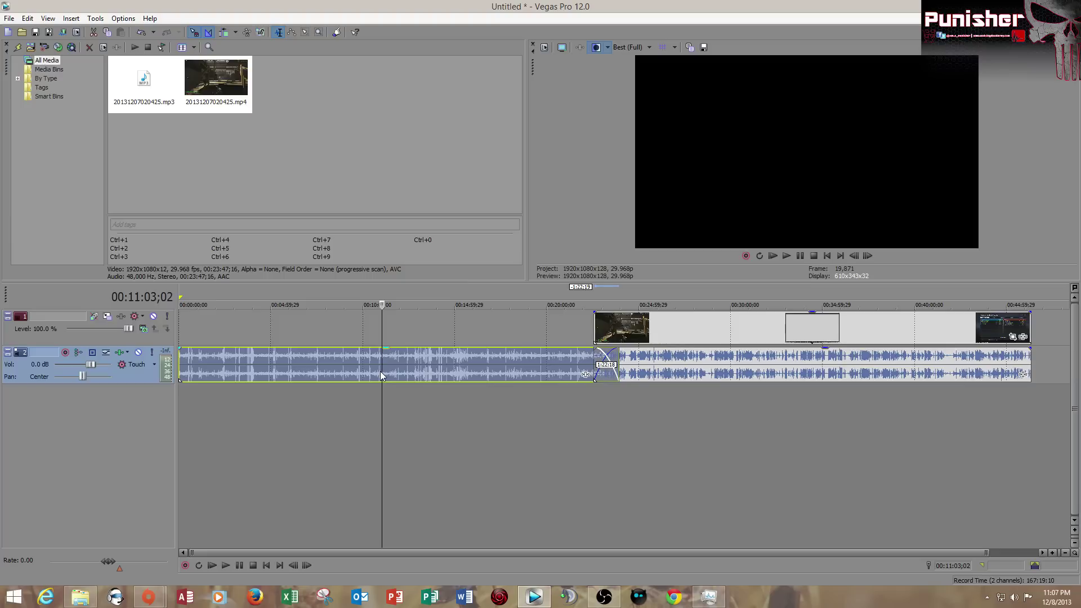
{"action": "key", "text": "Delete"}
{"action": "left_click_drag", "start_coordinate": [635, 327], "coordinate": [248, 317]}
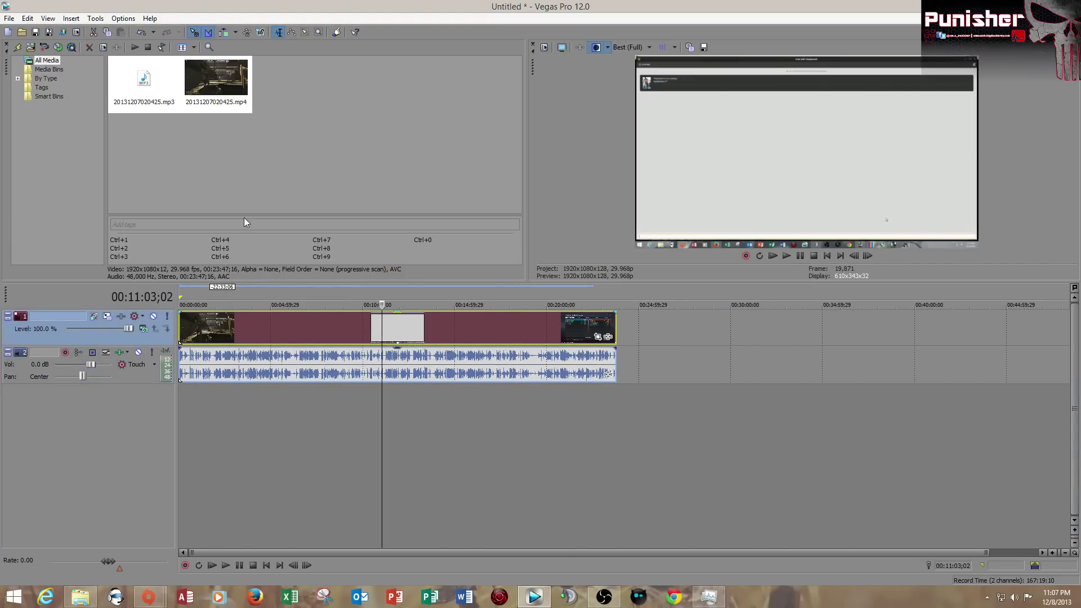
{"action": "left_click", "coordinate": [188, 299]}
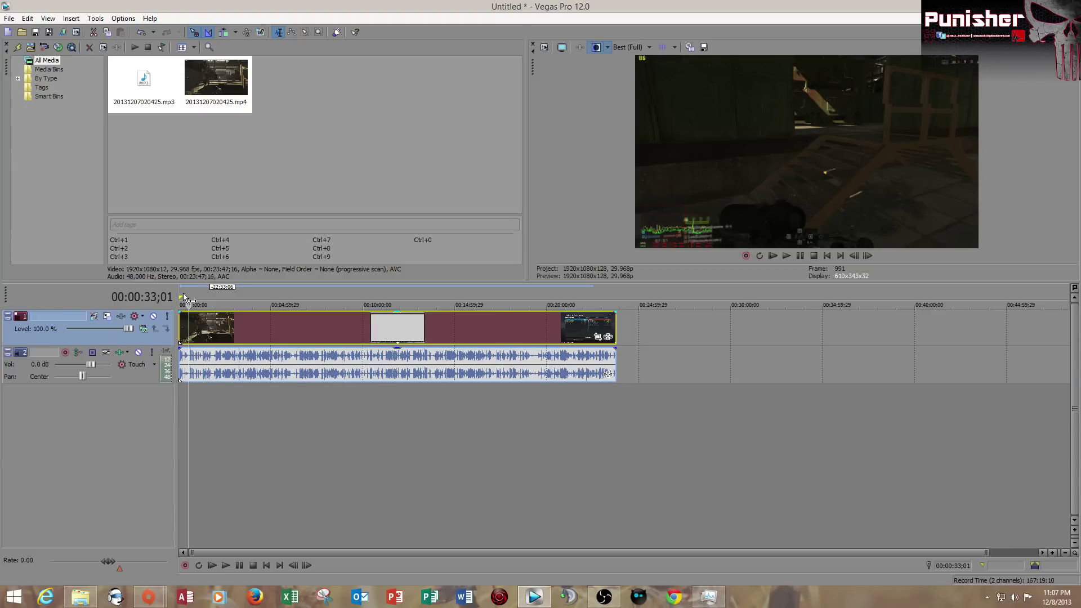
Split the gameplay video event and its audio at timeline position 00:04:42;25
{"action": "left_click", "coordinate": [184, 295]}
{"action": "left_click", "coordinate": [237, 170]}
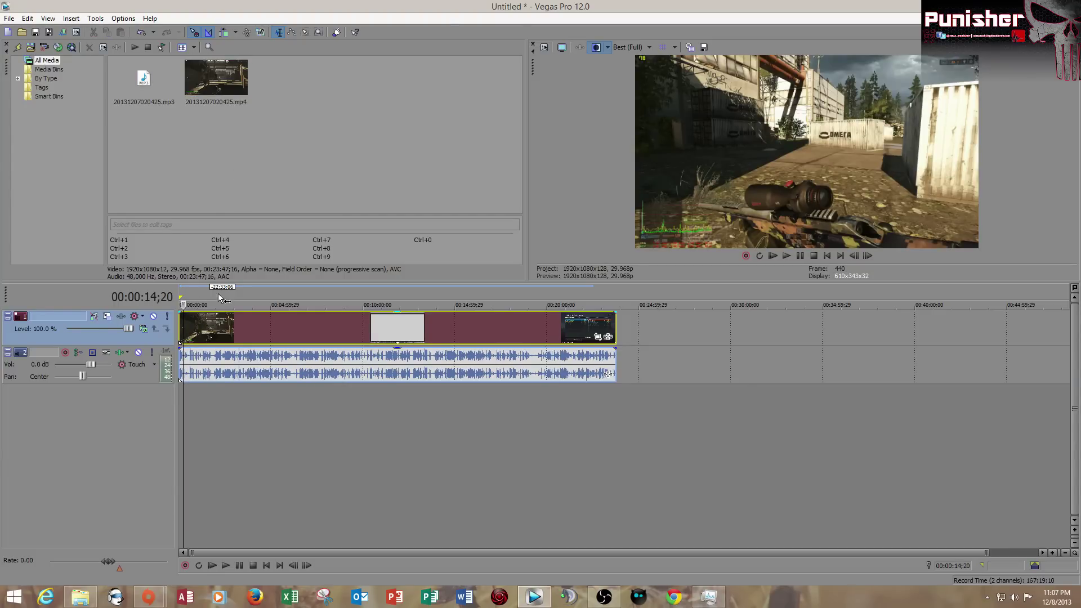
{"action": "left_click_drag", "start_coordinate": [276, 327], "coordinate": [235, 335]}
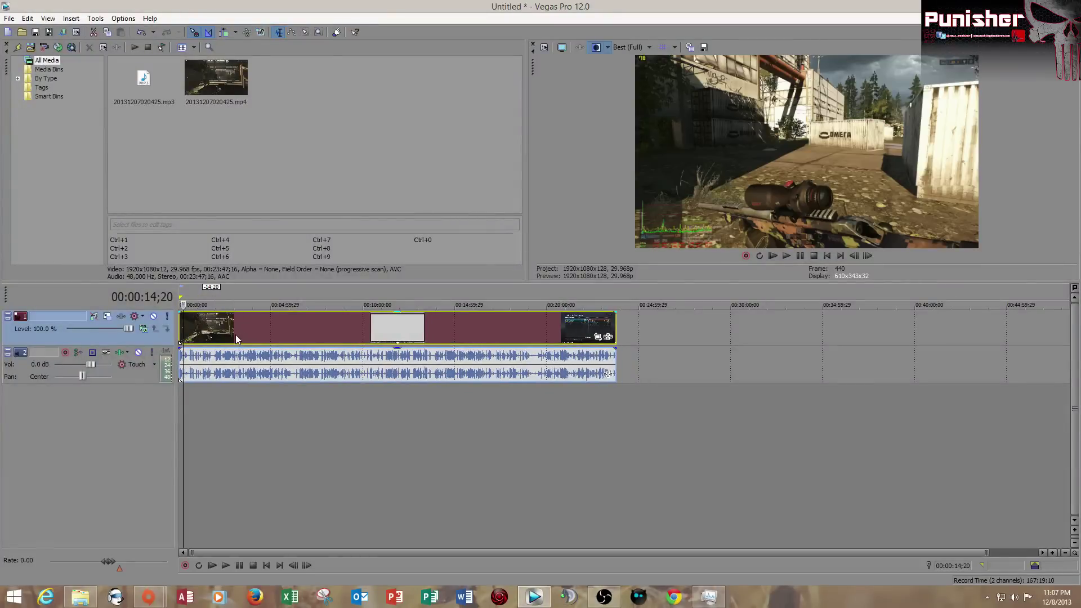
{"action": "left_click", "coordinate": [265, 326]}
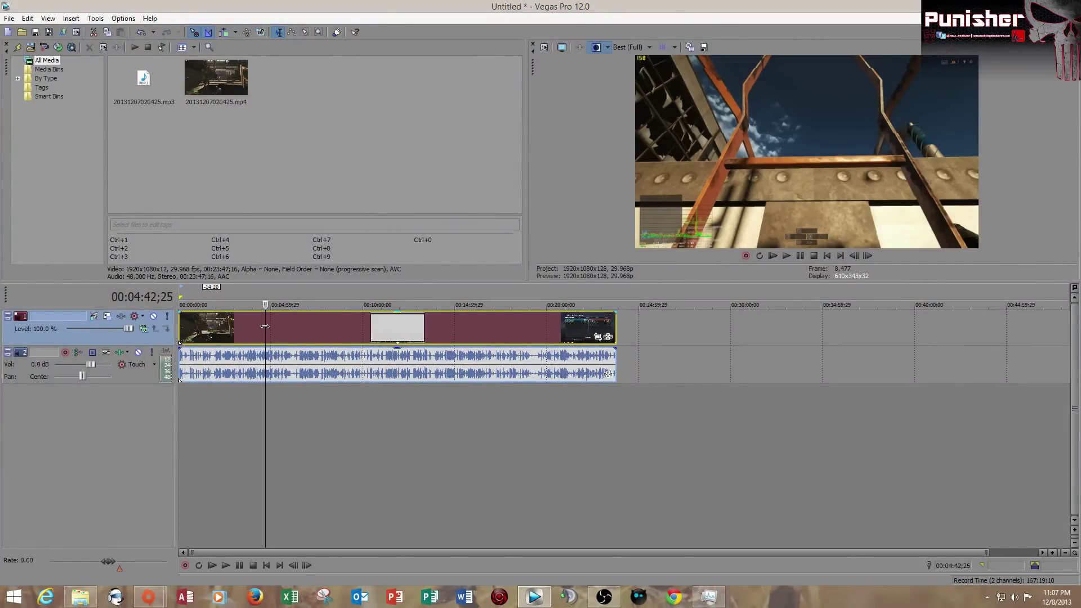
{"action": "key", "text": "s"}
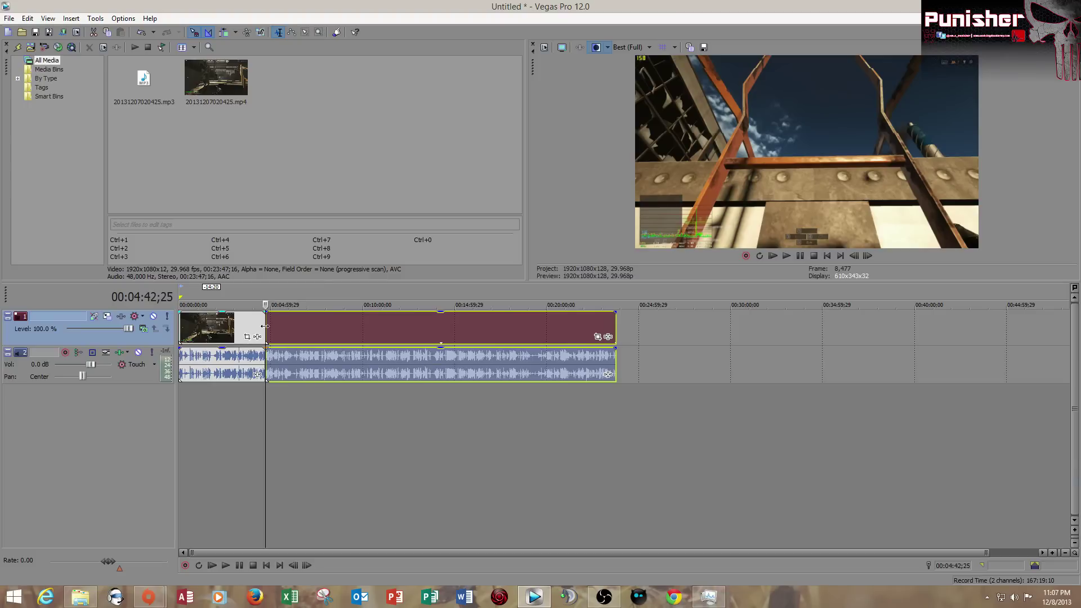
Turn off Maintain aspect ratio and set Disable resample in the video event properties of the second clip segment
{"action": "left_click", "coordinate": [241, 332]}
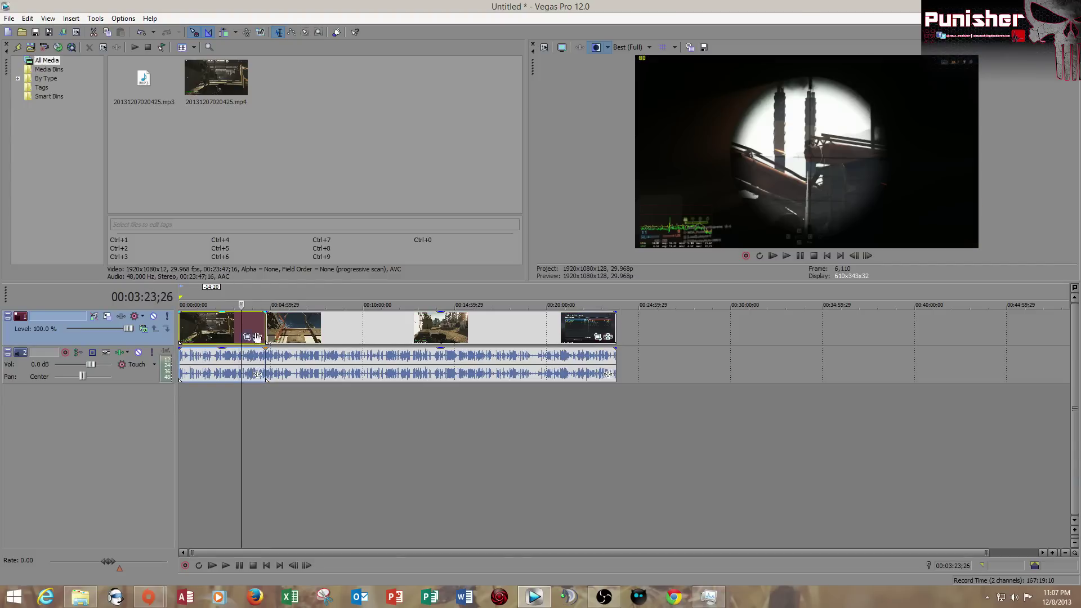
{"action": "left_click", "coordinate": [304, 326]}
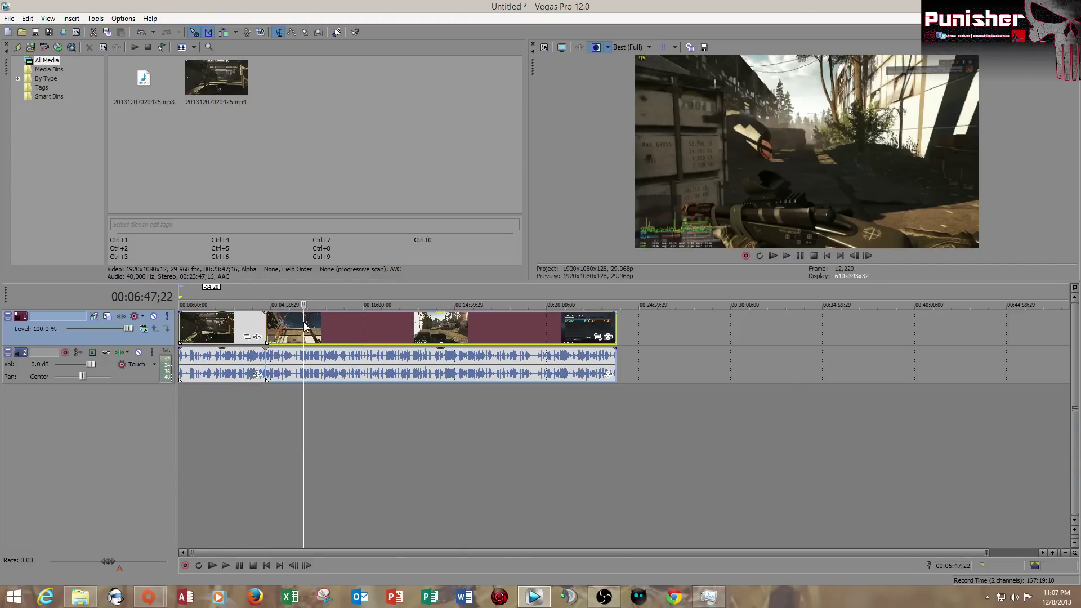
{"action": "right_click", "coordinate": [304, 327]}
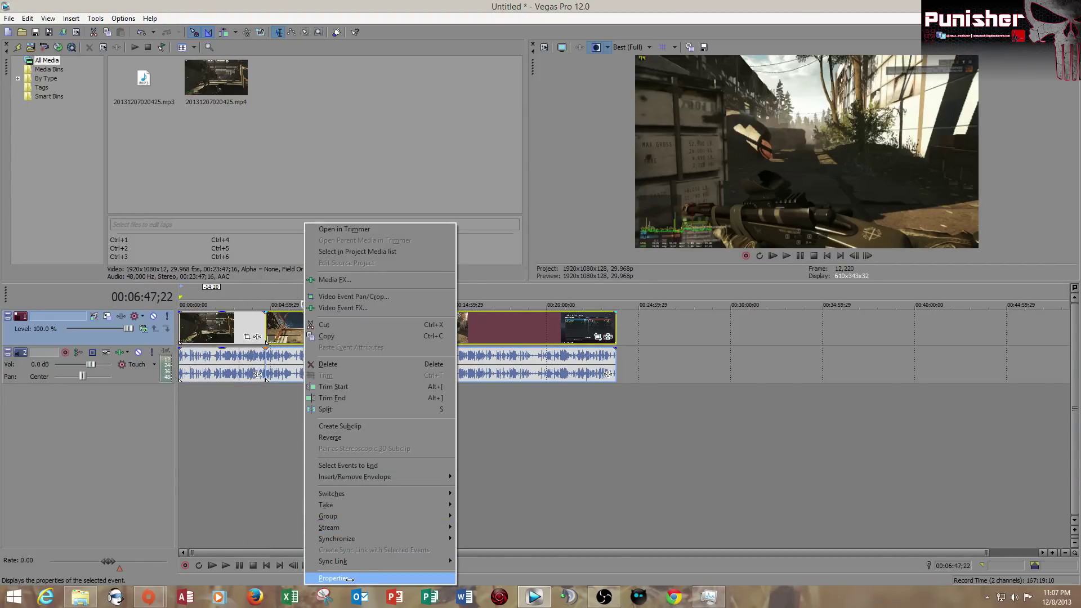
{"action": "left_click", "coordinate": [350, 579]}
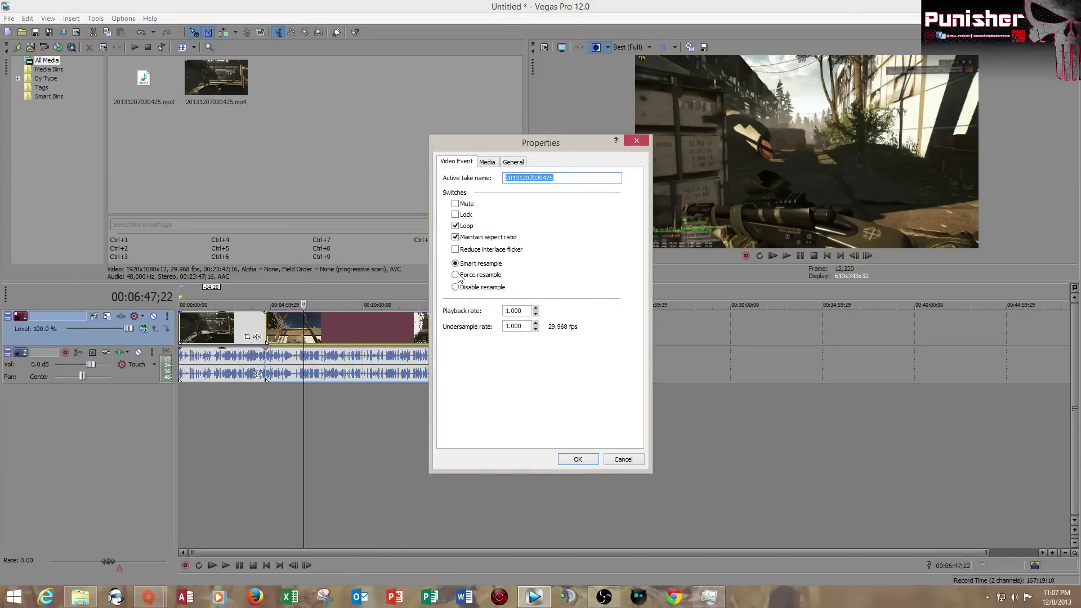
{"action": "left_click", "coordinate": [456, 287]}
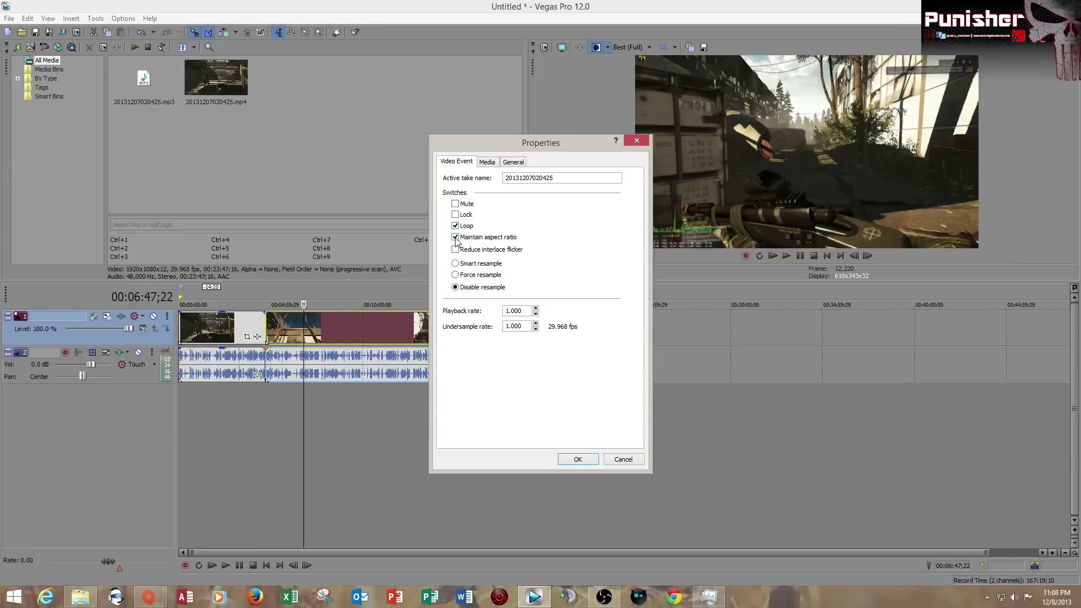
{"action": "left_click", "coordinate": [578, 460]}
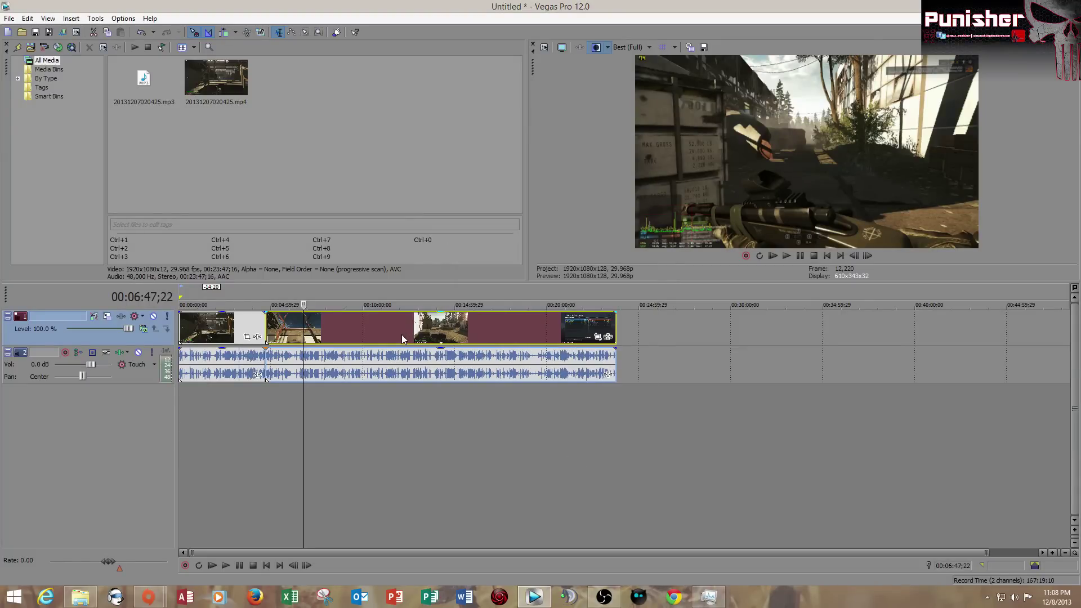
Turn off Maintain aspect ratio and choose Disable resample in the first clip segment's event properties
{"action": "left_click", "coordinate": [232, 333]}
{"action": "right_click", "coordinate": [222, 333]}
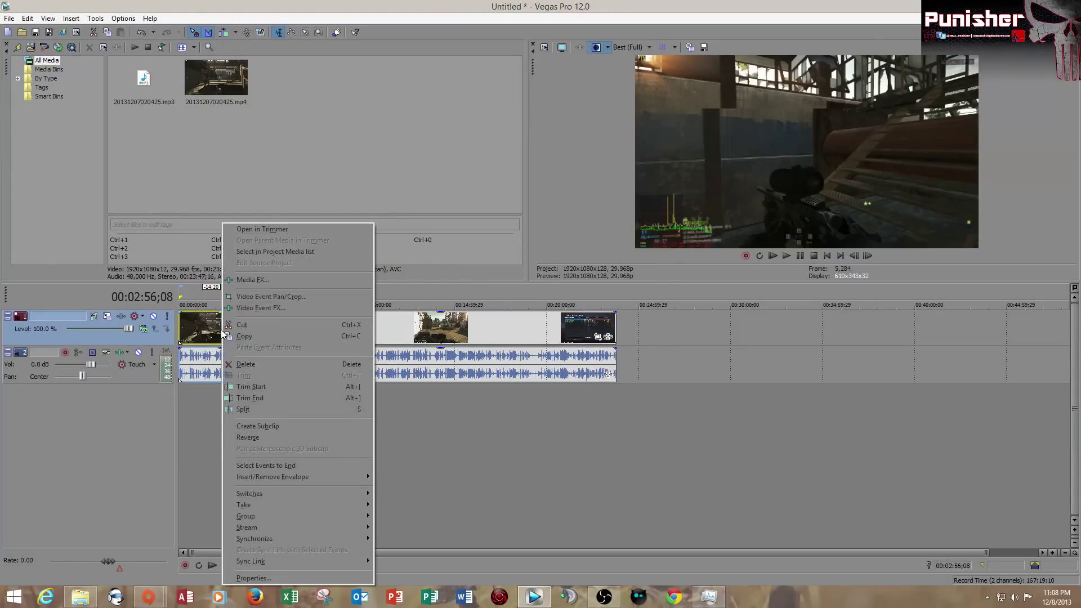
{"action": "left_click", "coordinate": [253, 579]}
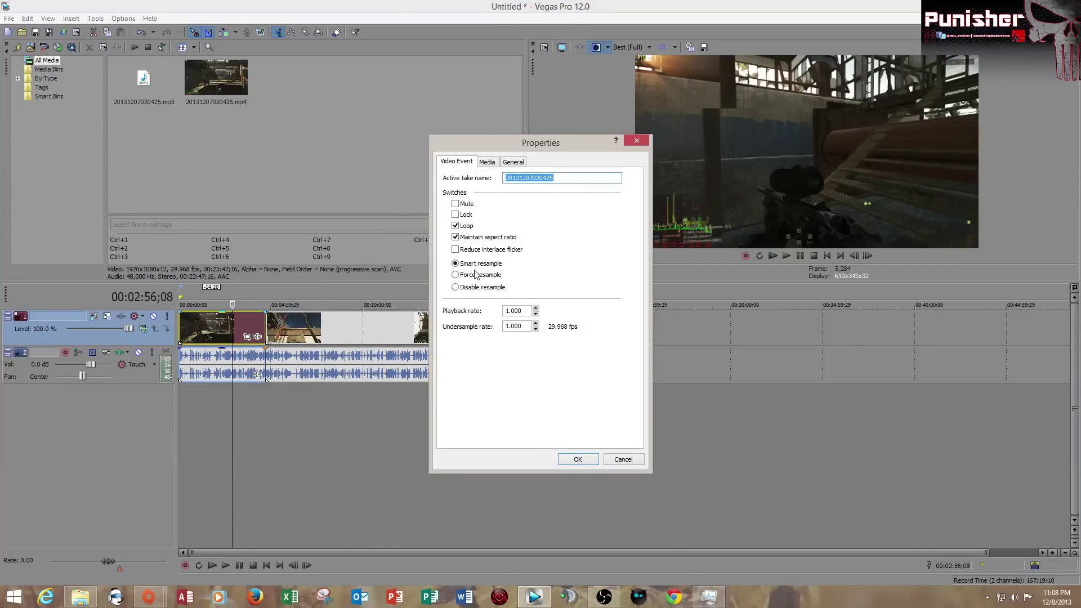
{"action": "left_click", "coordinate": [455, 237]}
{"action": "left_click", "coordinate": [455, 287]}
{"action": "left_click", "coordinate": [579, 461]}
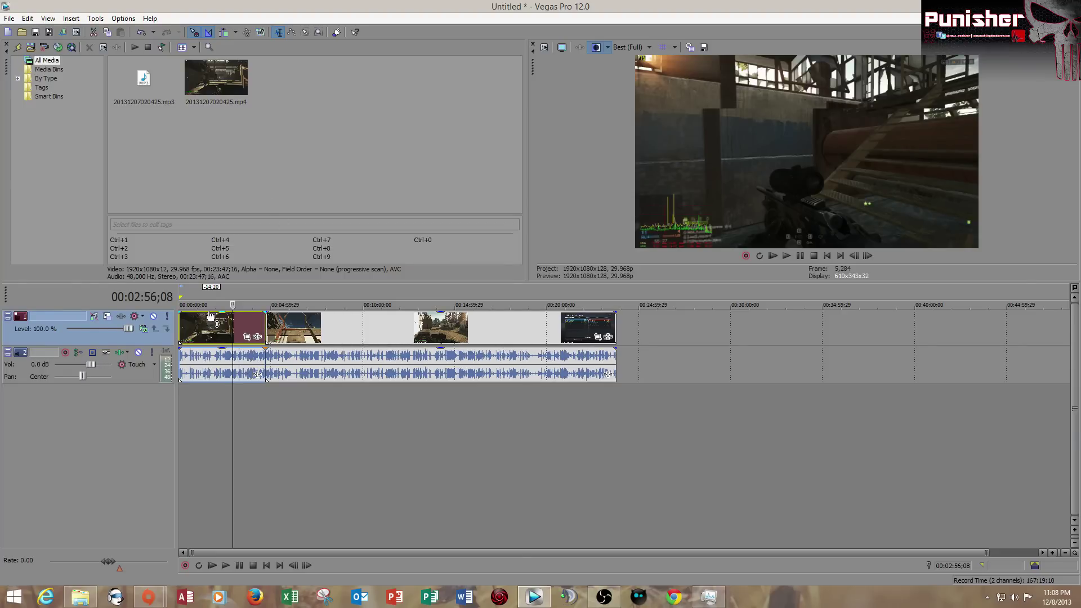
Check the aspect ratio and resample switches in the second clip segment's event properties
{"action": "right_click", "coordinate": [313, 324]}
{"action": "left_click", "coordinate": [338, 579]}
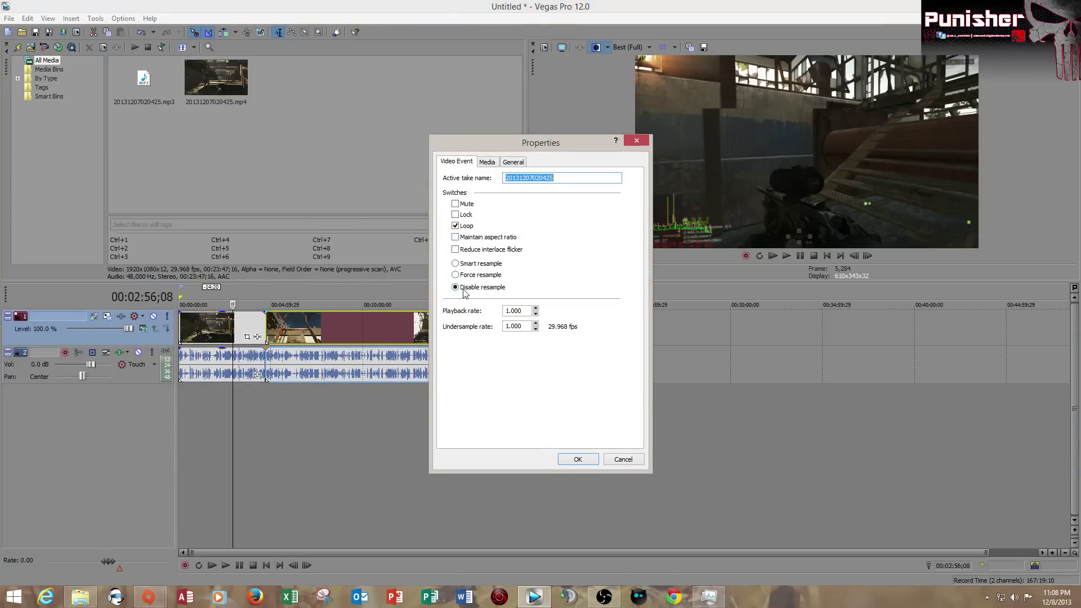
{"action": "left_click", "coordinate": [573, 459]}
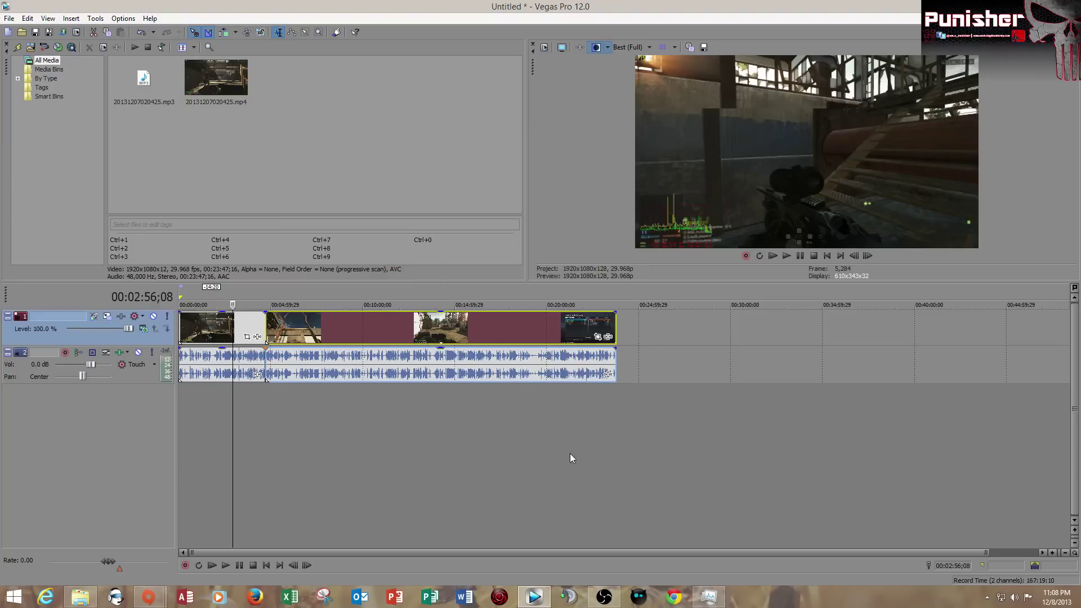
{"action": "right_click", "coordinate": [331, 340]}
{"action": "right_click", "coordinate": [333, 329]}
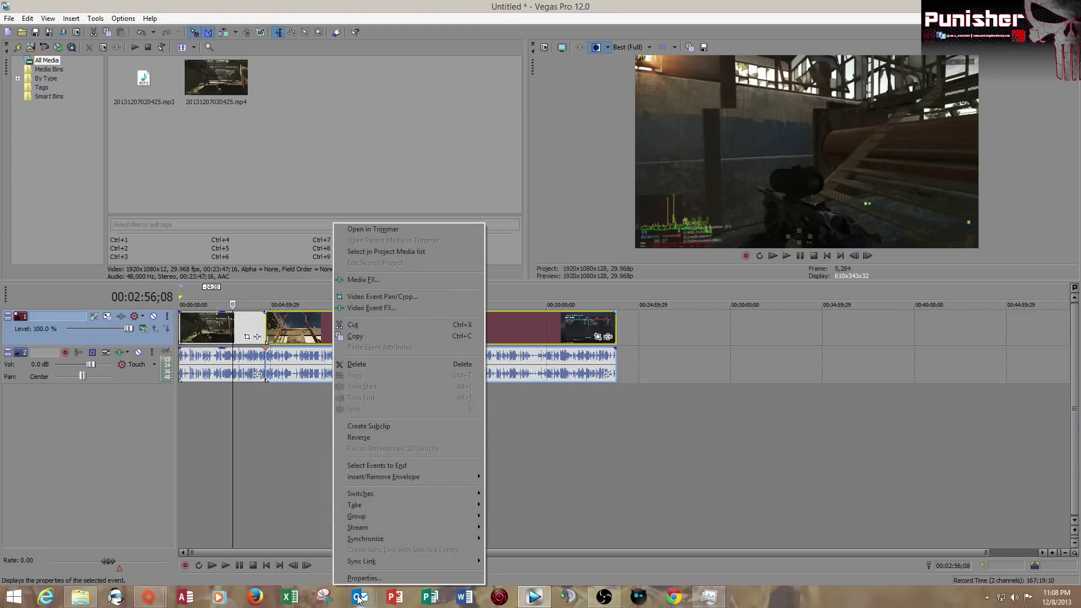
{"action": "left_click", "coordinate": [294, 463]}
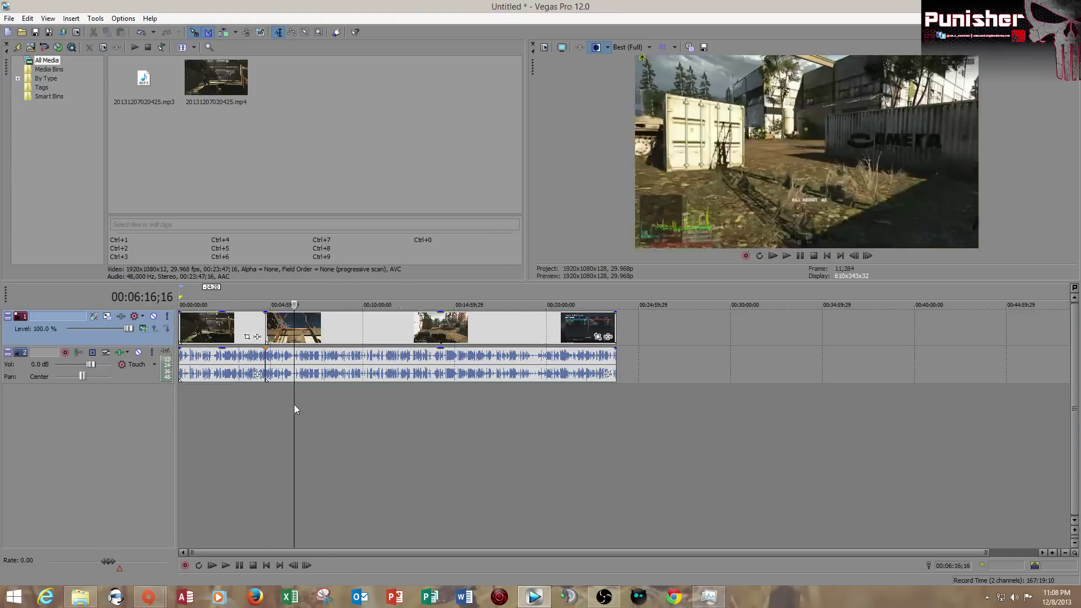
{"action": "left_click", "coordinate": [183, 299]}
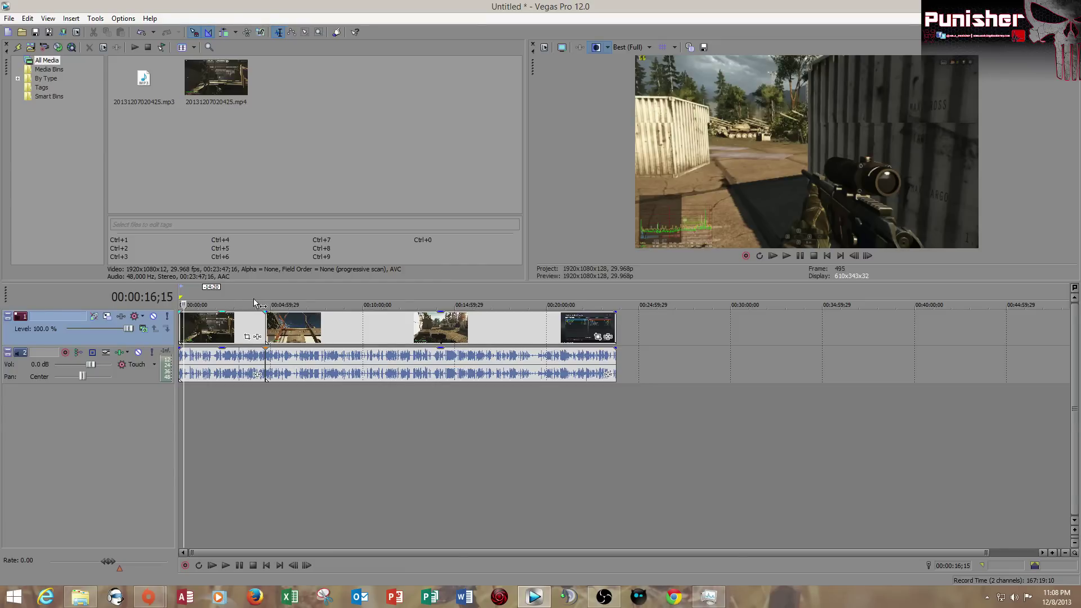
{"action": "left_click", "coordinate": [313, 297]}
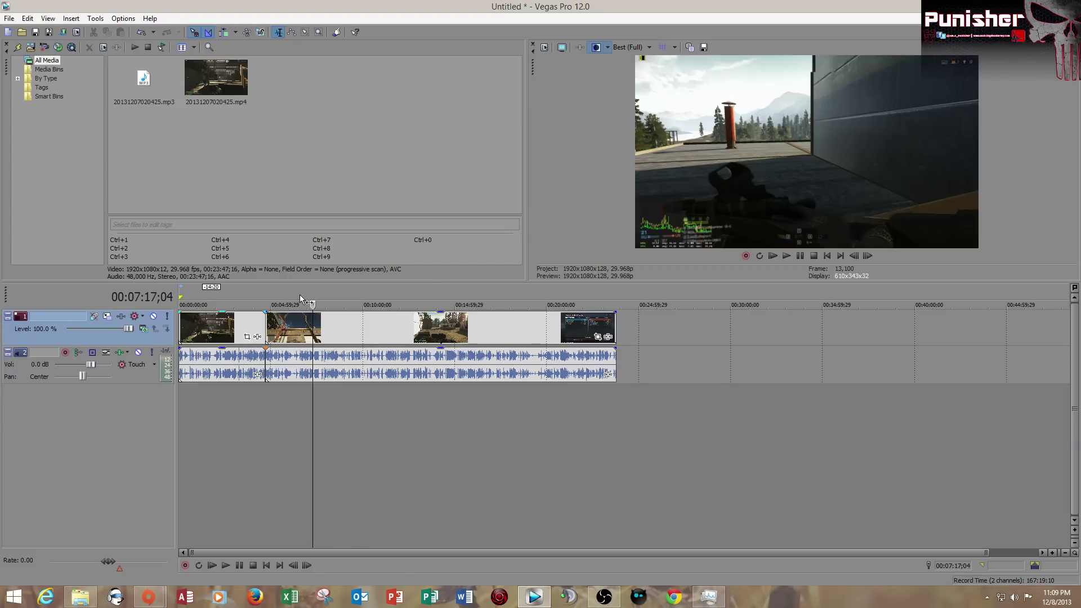
Reopen the second clip segment's event properties, review its resample option, and close them without changes
{"action": "right_click", "coordinate": [334, 332]}
{"action": "right_click", "coordinate": [337, 321]}
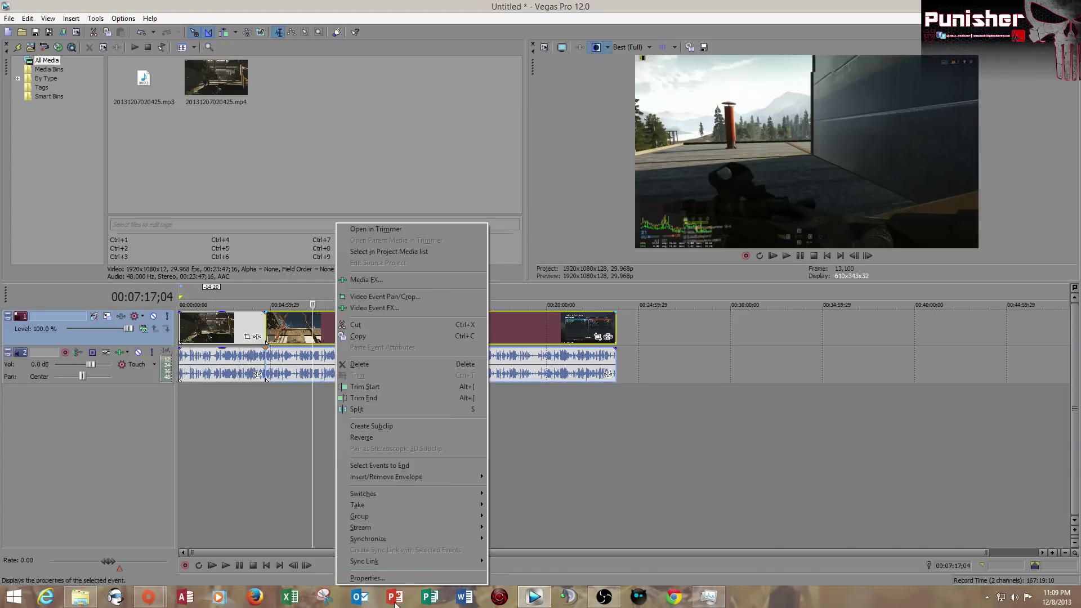
{"action": "left_click", "coordinate": [417, 577]}
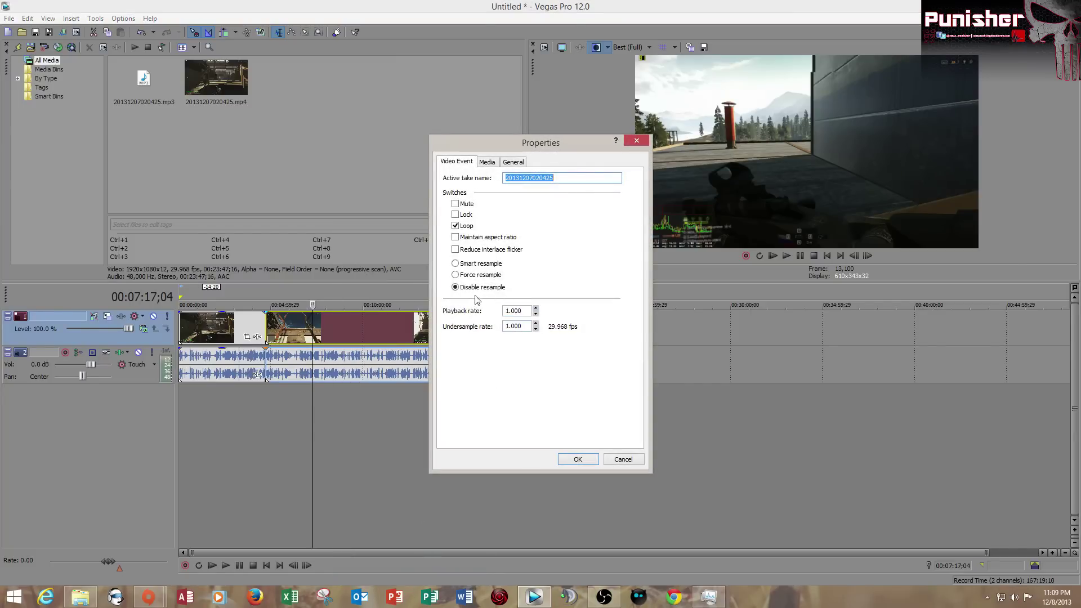
{"action": "left_click", "coordinate": [578, 460]}
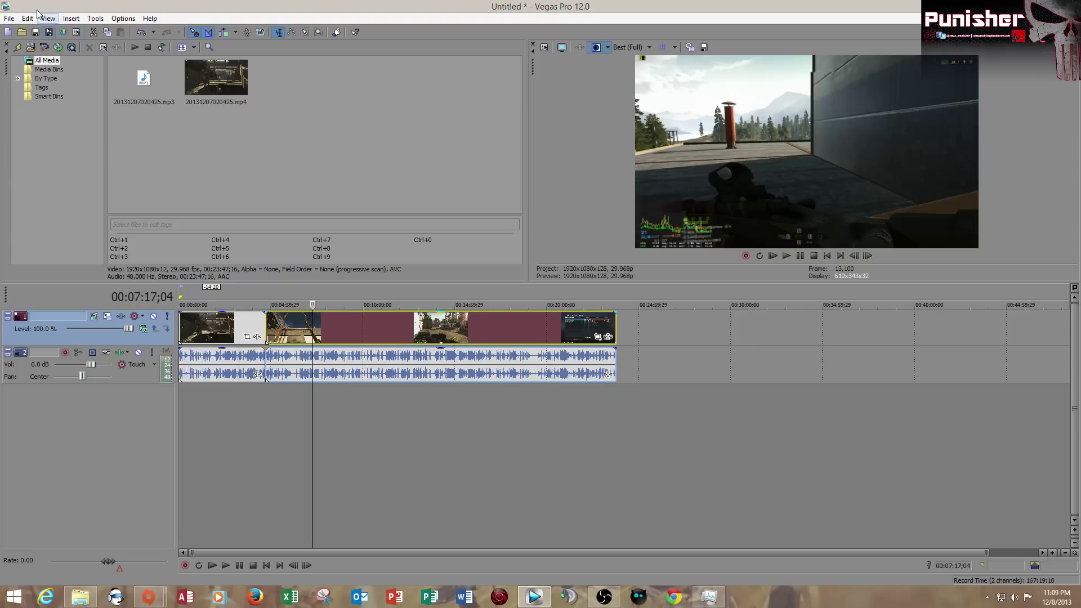
Open the Render As settings and select the Punisher 1080p template under MainConcept AVC/AAC
{"action": "left_click", "coordinate": [8, 20]}
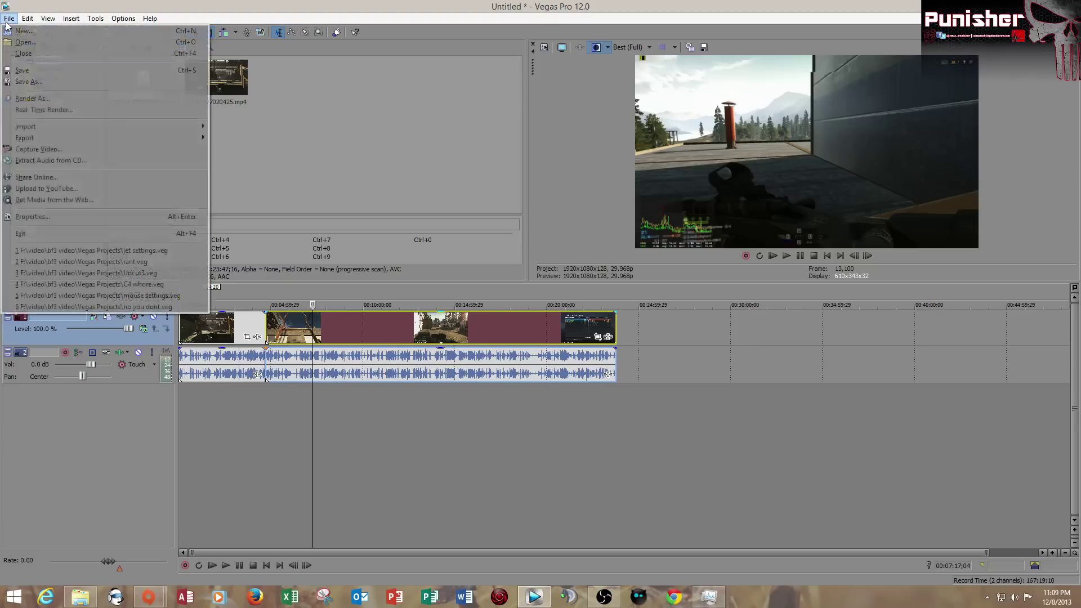
{"action": "left_click", "coordinate": [36, 99]}
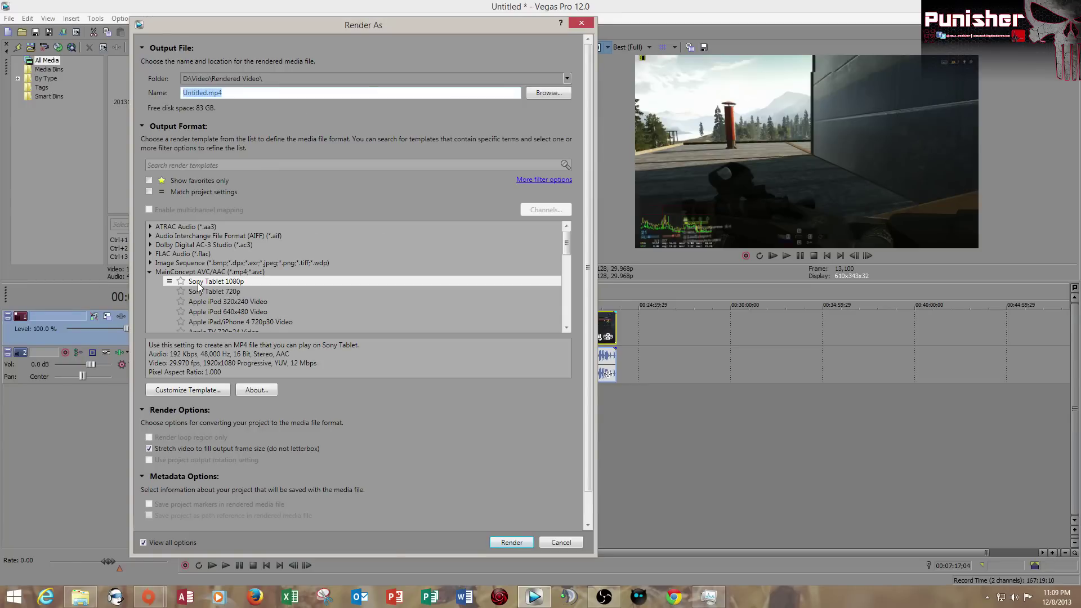
{"action": "left_click", "coordinate": [275, 281]}
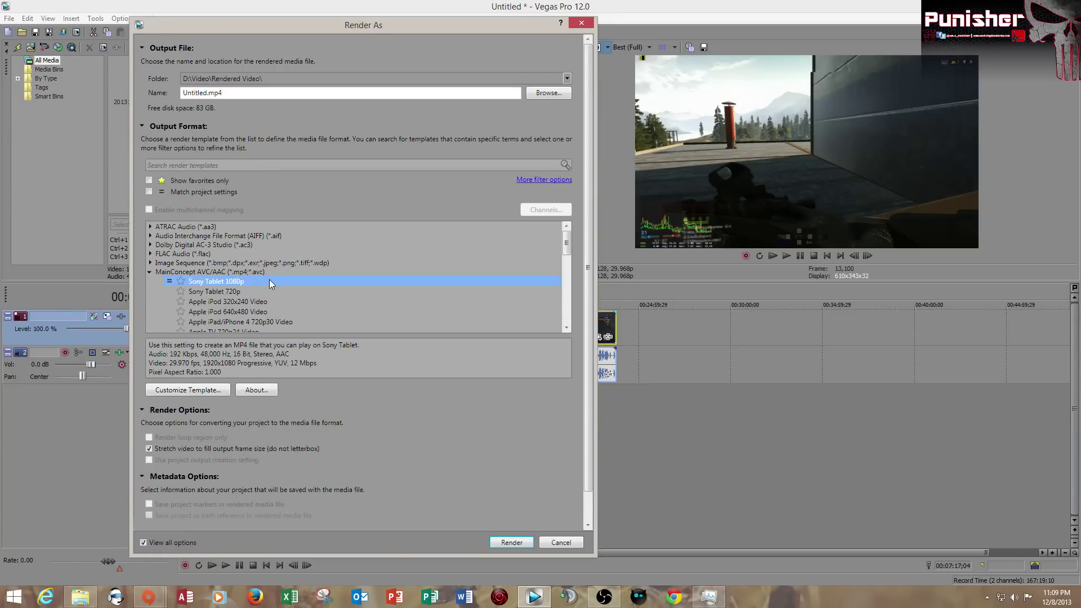
{"action": "scroll", "coordinate": [265, 283], "scroll_direction": "down", "scroll_amount": 10}
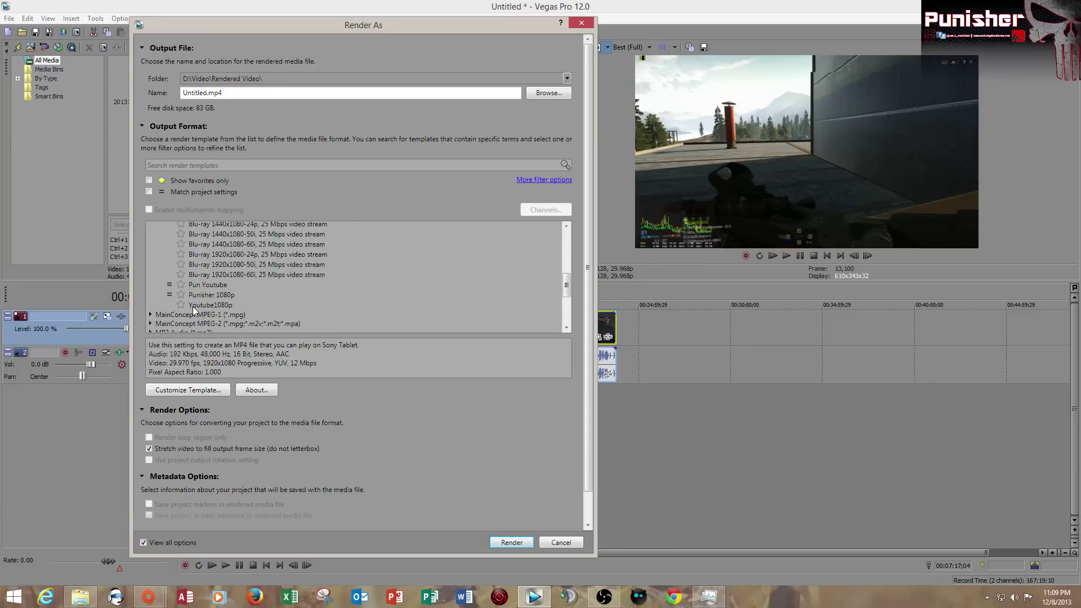
{"action": "left_click", "coordinate": [222, 296]}
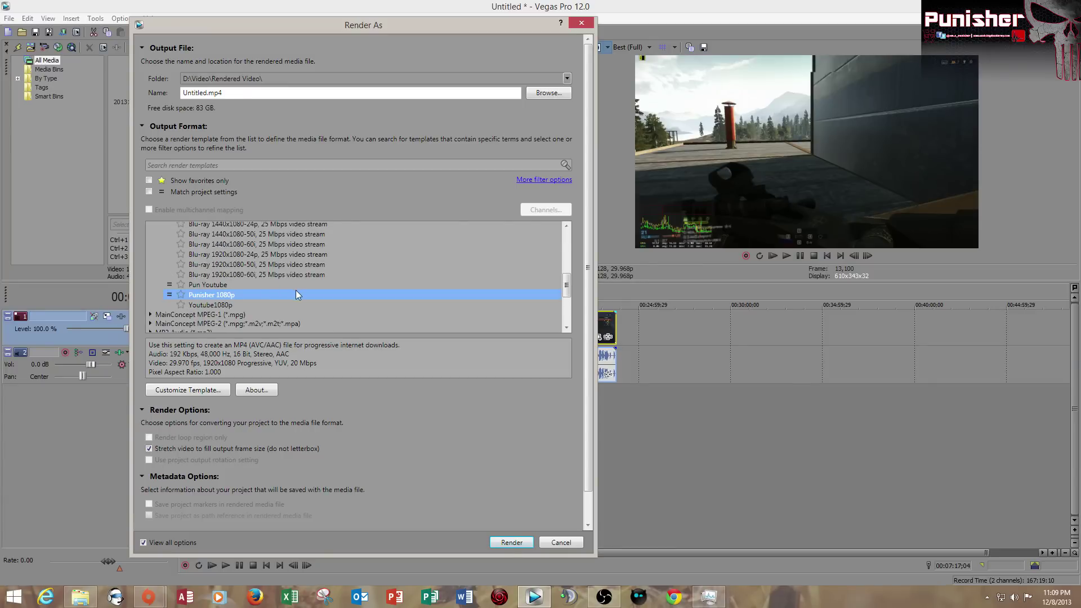
Select the Internet HD 1080p render template in the MainConcept AVC/AAC group
{"action": "scroll", "coordinate": [296, 289], "scroll_direction": "up", "scroll_amount": 4}
{"action": "left_click", "coordinate": [232, 282]}
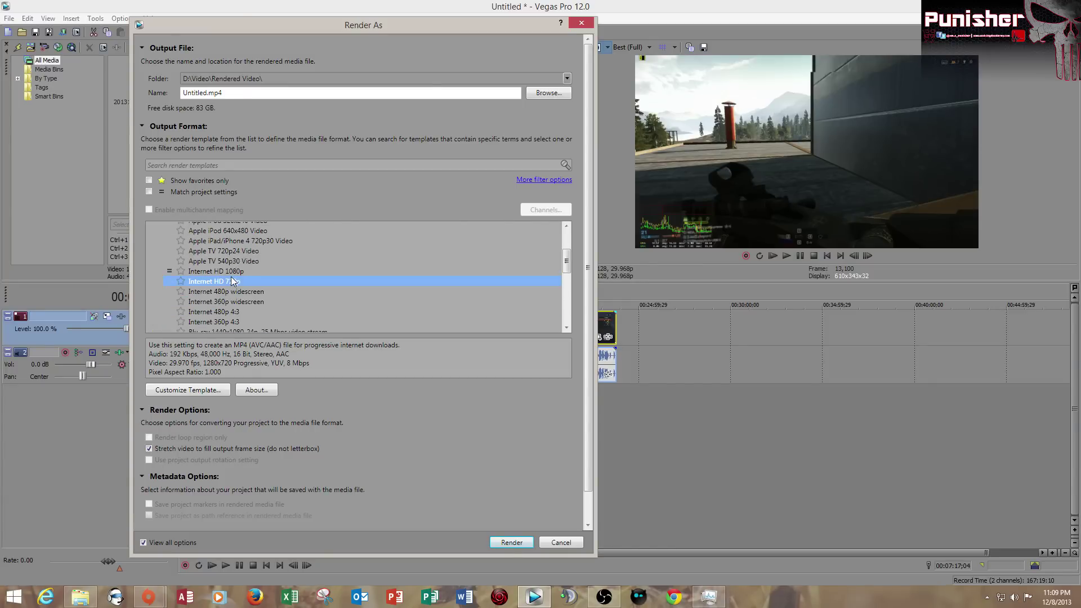
{"action": "left_click", "coordinate": [230, 272]}
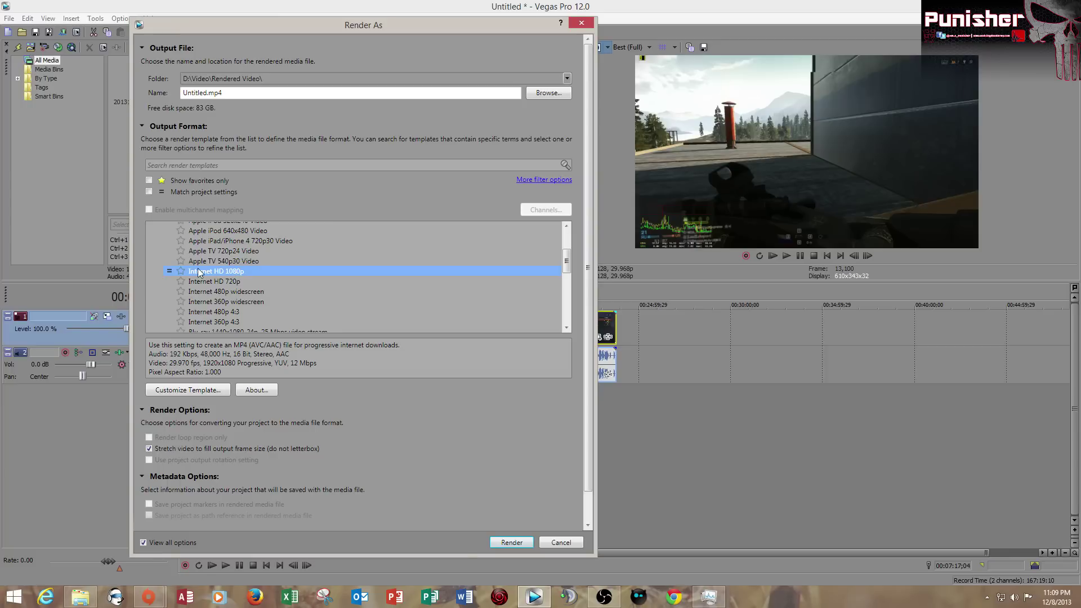
{"action": "scroll", "coordinate": [220, 271], "scroll_direction": "up", "scroll_amount": 3}
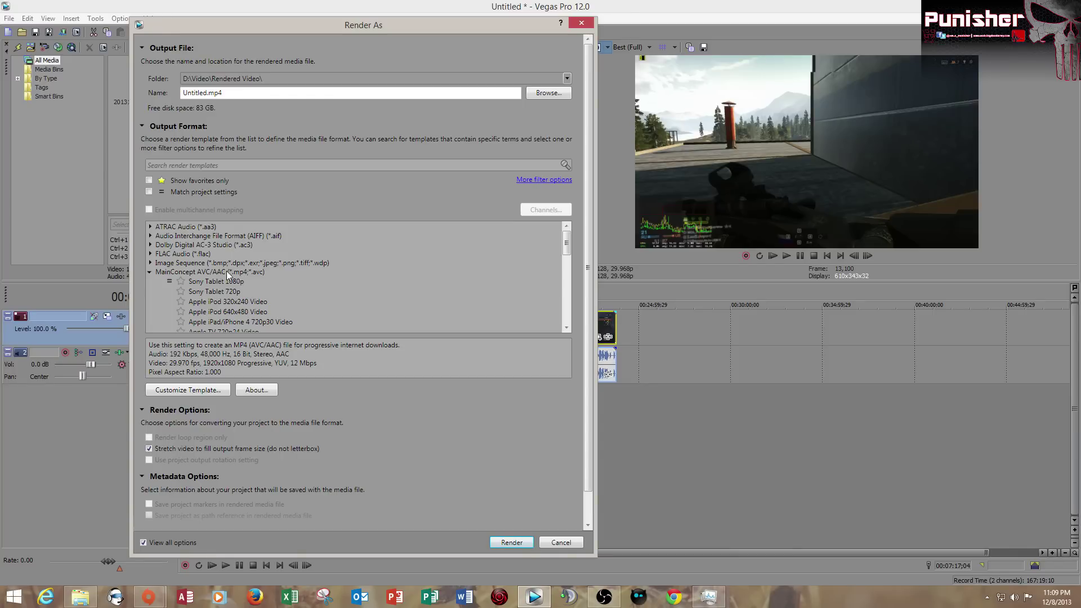
{"action": "scroll", "coordinate": [225, 272], "scroll_direction": "down", "scroll_amount": 2}
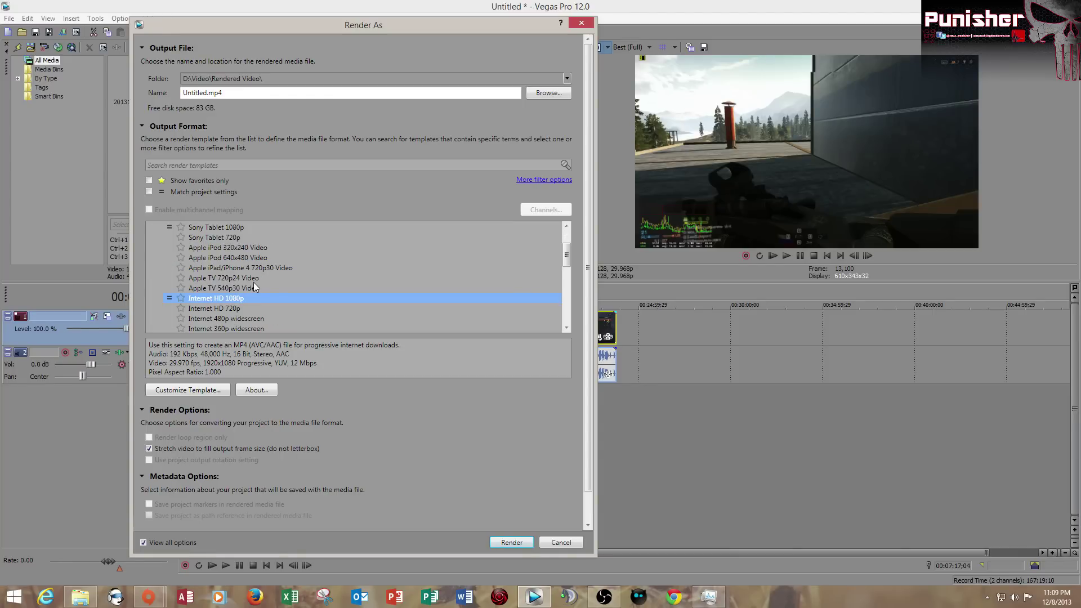
{"action": "scroll", "coordinate": [235, 298], "scroll_direction": "down", "scroll_amount": 2}
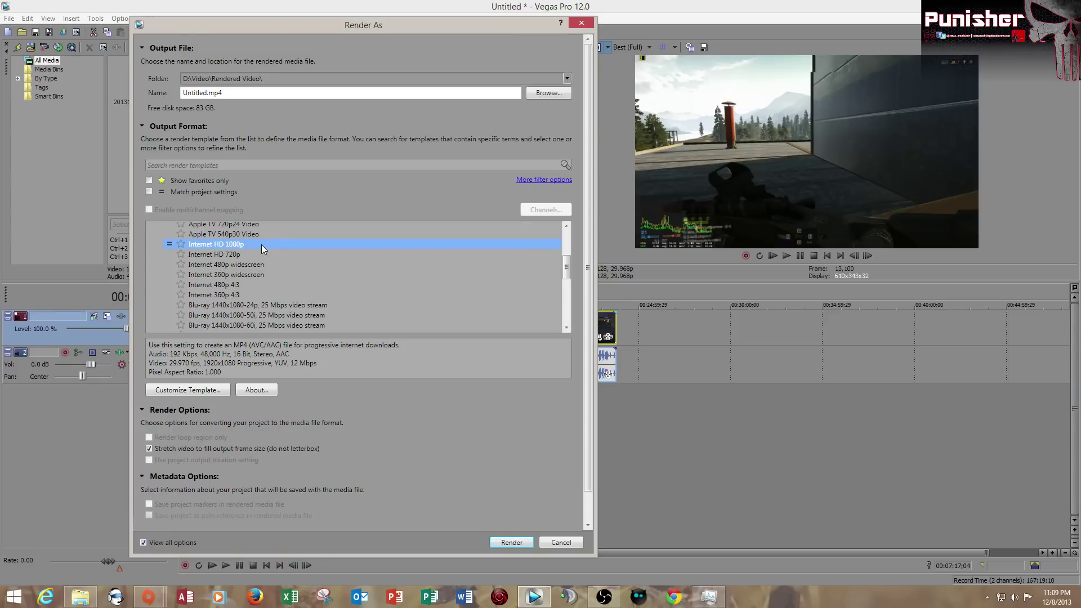
Select the Punisher 1080p render template again and open its custom settings, moving that dialog over the Render As window
{"action": "scroll", "coordinate": [262, 244], "scroll_direction": "down", "scroll_amount": 3}
{"action": "left_click", "coordinate": [201, 296]}
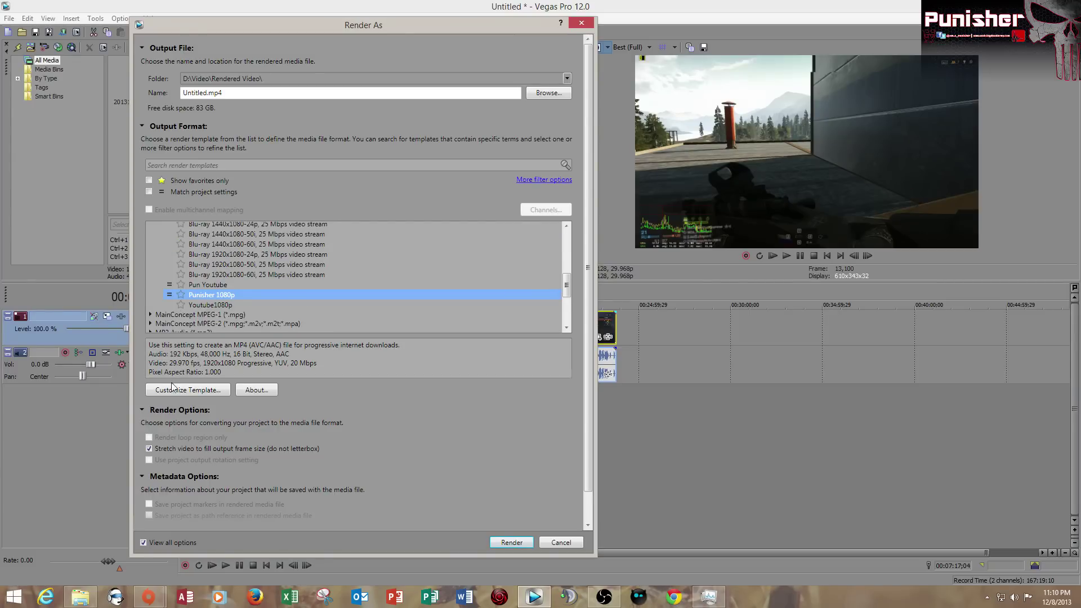
{"action": "left_click", "coordinate": [187, 390]}
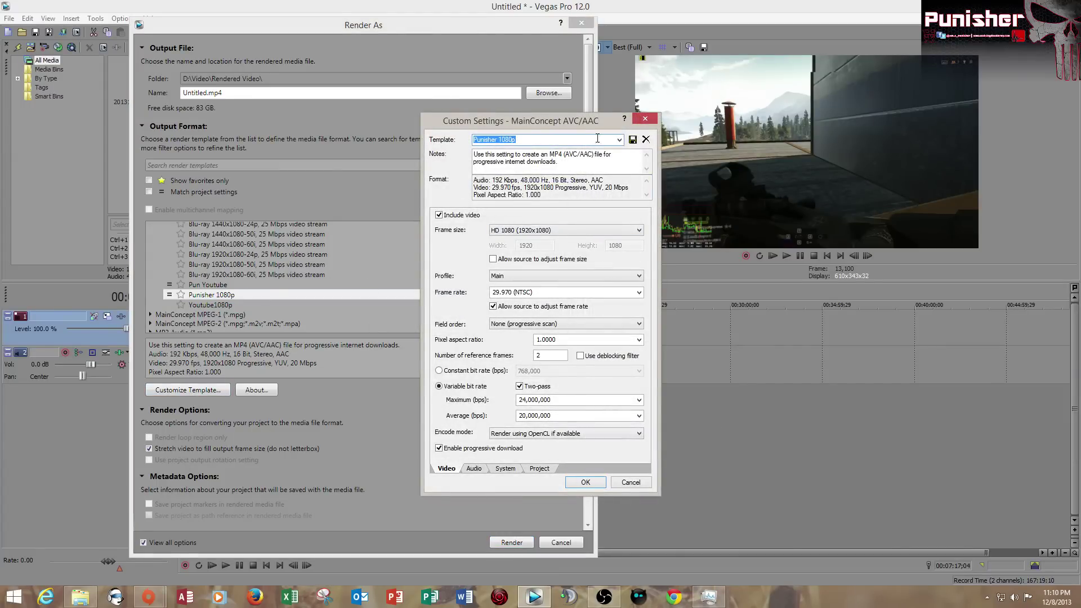
{"action": "left_click_drag", "start_coordinate": [563, 121], "coordinate": [425, 106]}
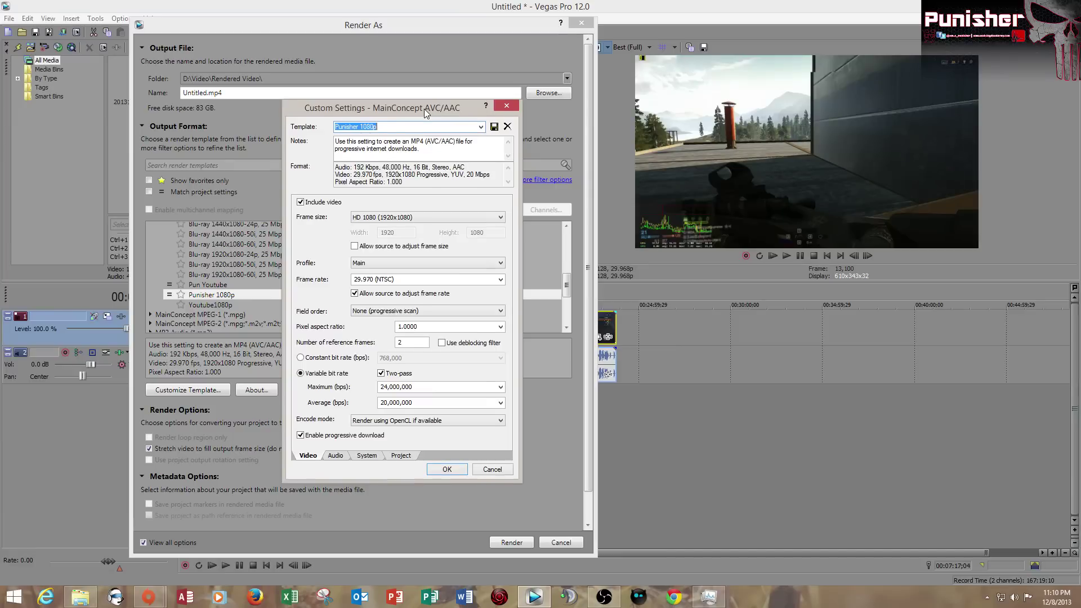
Review the frame size, profile and frame rate options of the Punisher 1080p template without changing the output format
{"action": "left_click", "coordinate": [443, 214]}
{"action": "left_click", "coordinate": [408, 216]}
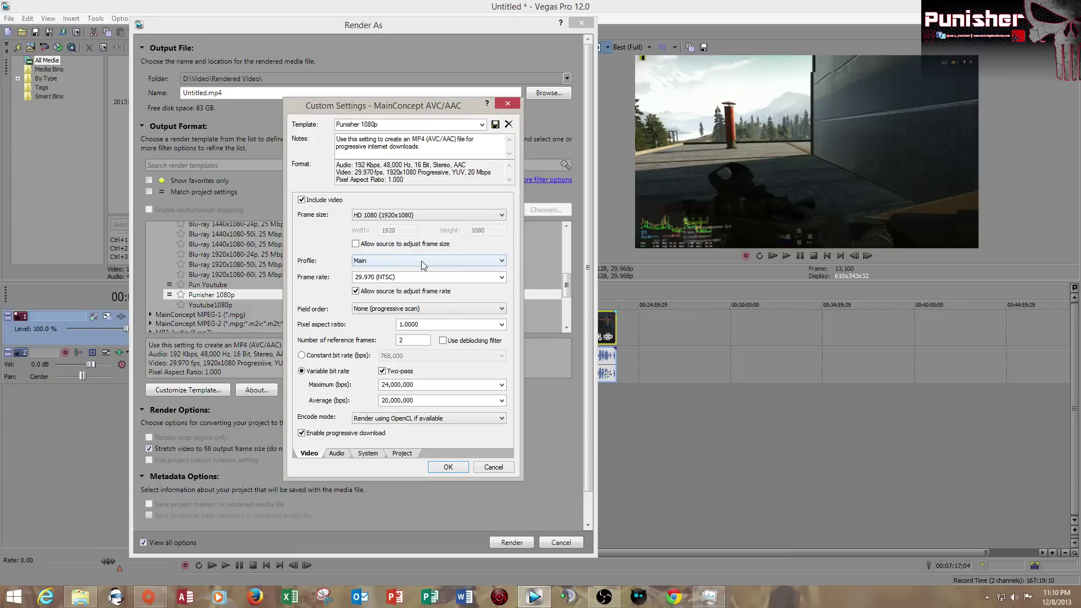
{"action": "left_click", "coordinate": [436, 261]}
{"action": "left_click", "coordinate": [422, 278]}
{"action": "left_click", "coordinate": [497, 278]}
Inspect the pixel aspect ratio choices and the average and maximum values of the variable bit rate
{"action": "left_click", "coordinate": [501, 324]}
{"action": "left_click", "coordinate": [457, 335]}
{"action": "left_click", "coordinate": [501, 325]}
{"action": "left_click", "coordinate": [501, 325]}
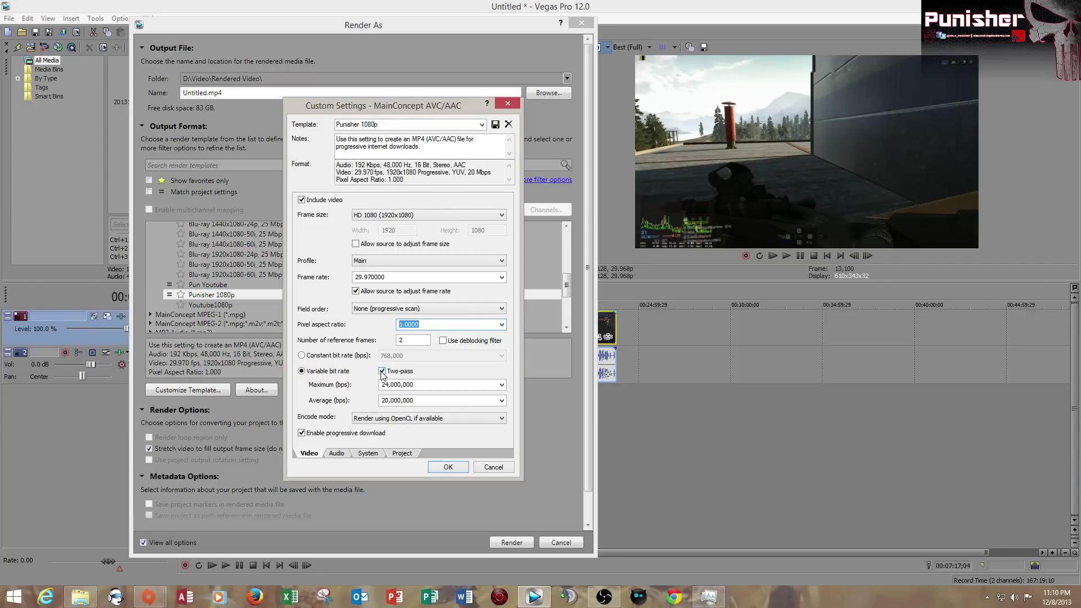
{"action": "left_click", "coordinate": [501, 401]}
{"action": "left_click", "coordinate": [502, 401]}
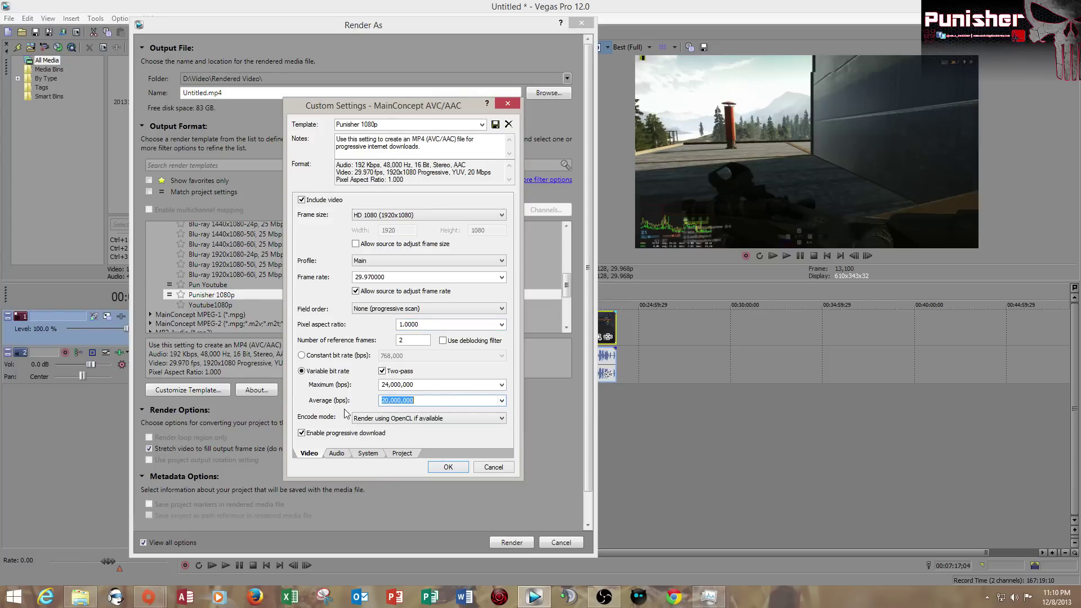
{"action": "left_click", "coordinate": [430, 388]}
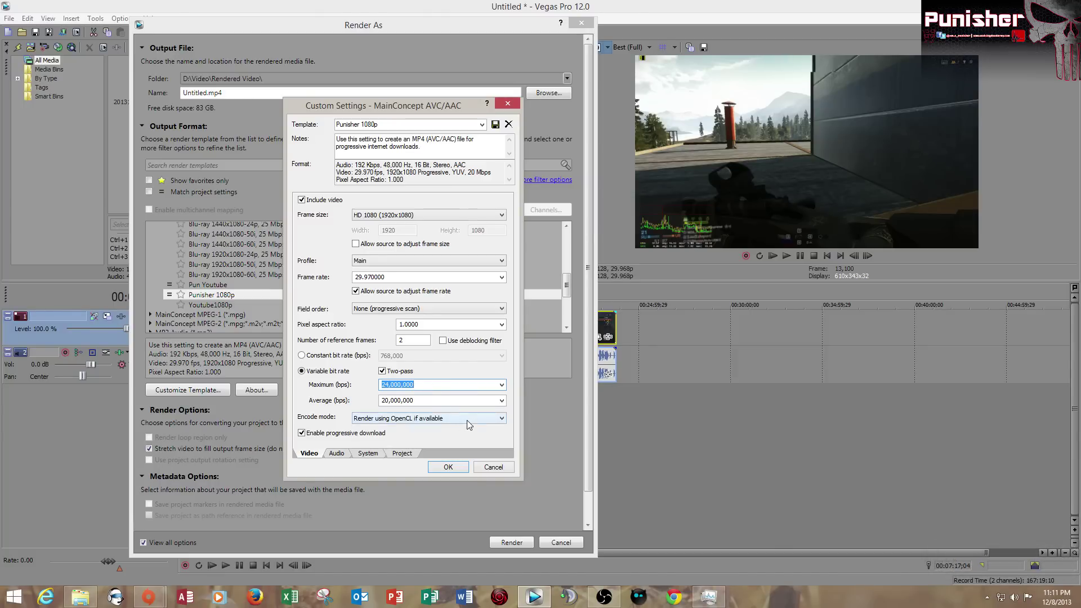
Examine the CPU, OpenCL and CUDA choices for the encode mode, leaving OpenCL selected
{"action": "left_click", "coordinate": [491, 418]}
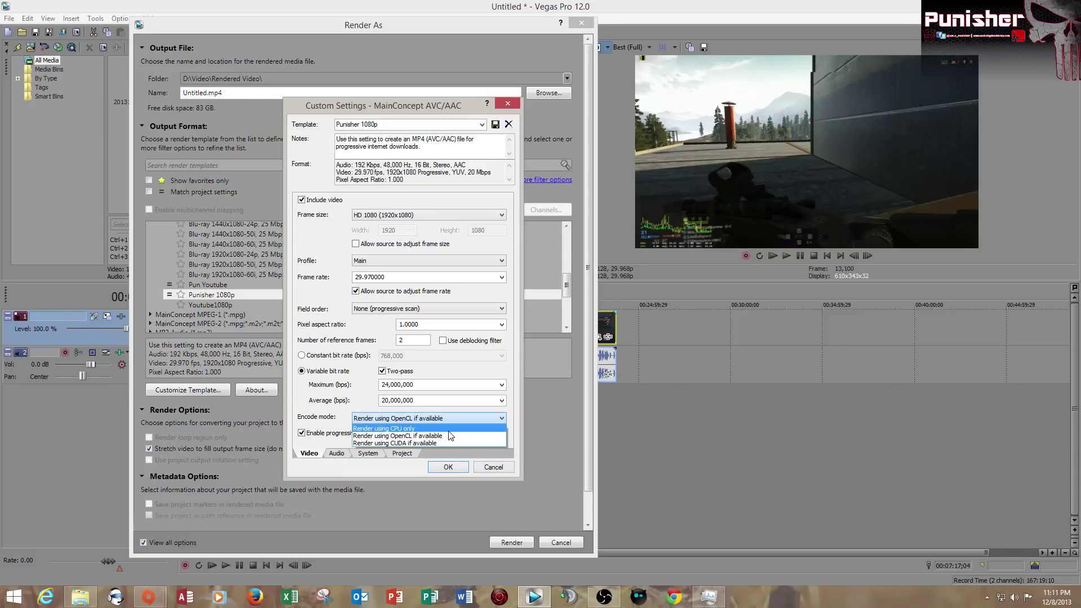
{"action": "left_click", "coordinate": [460, 418]}
{"action": "left_click", "coordinate": [459, 419]}
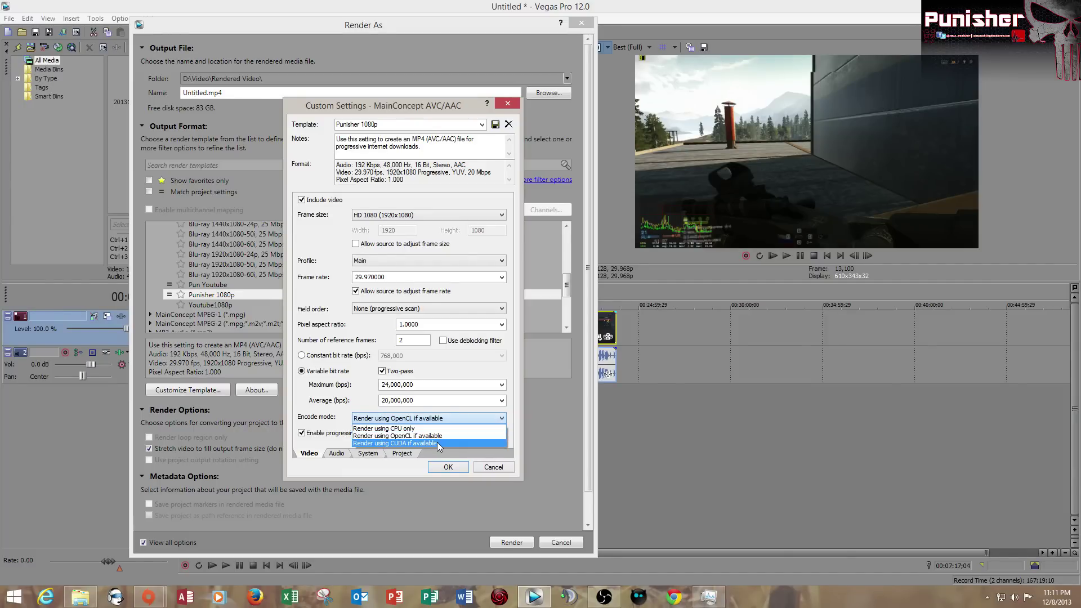
{"action": "left_click", "coordinate": [454, 415]}
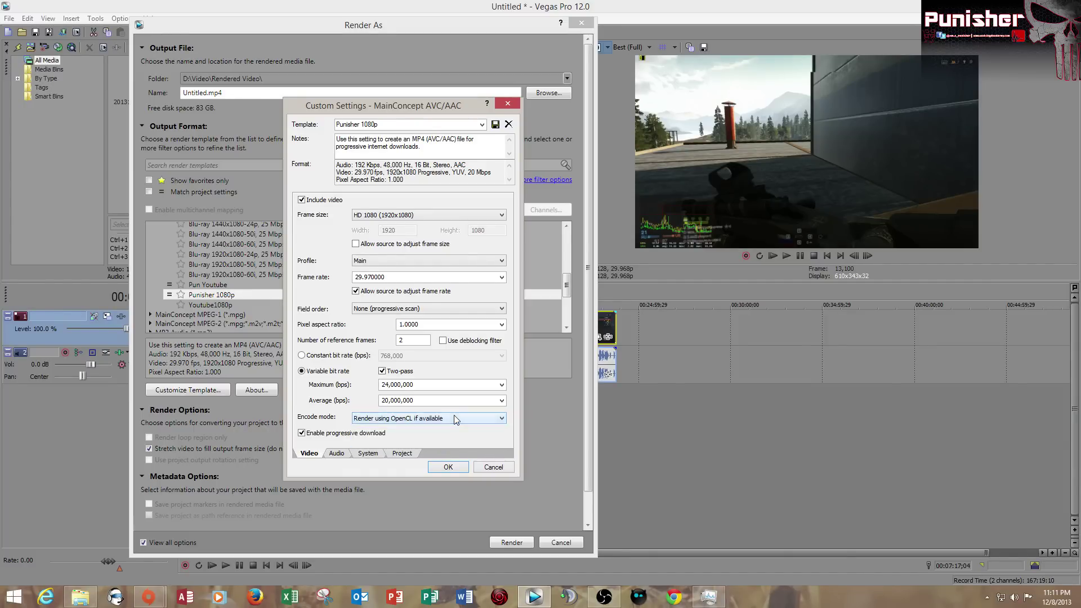
Run the GPU check in the system settings and compare it with the video encode mode choices, keeping OpenCL
{"action": "left_click", "coordinate": [370, 455]}
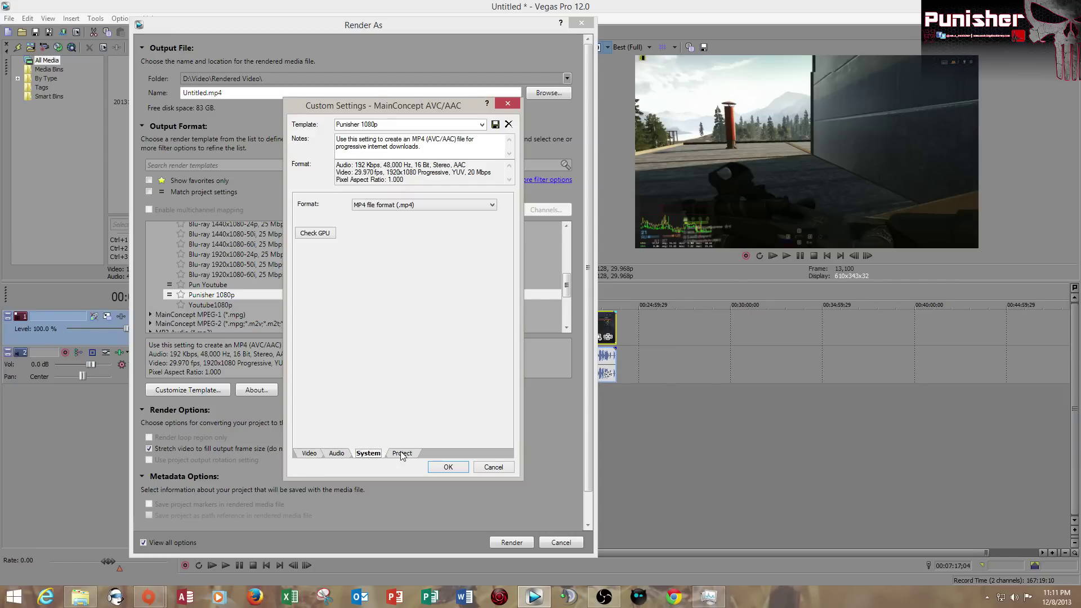
{"action": "left_click", "coordinate": [315, 234]}
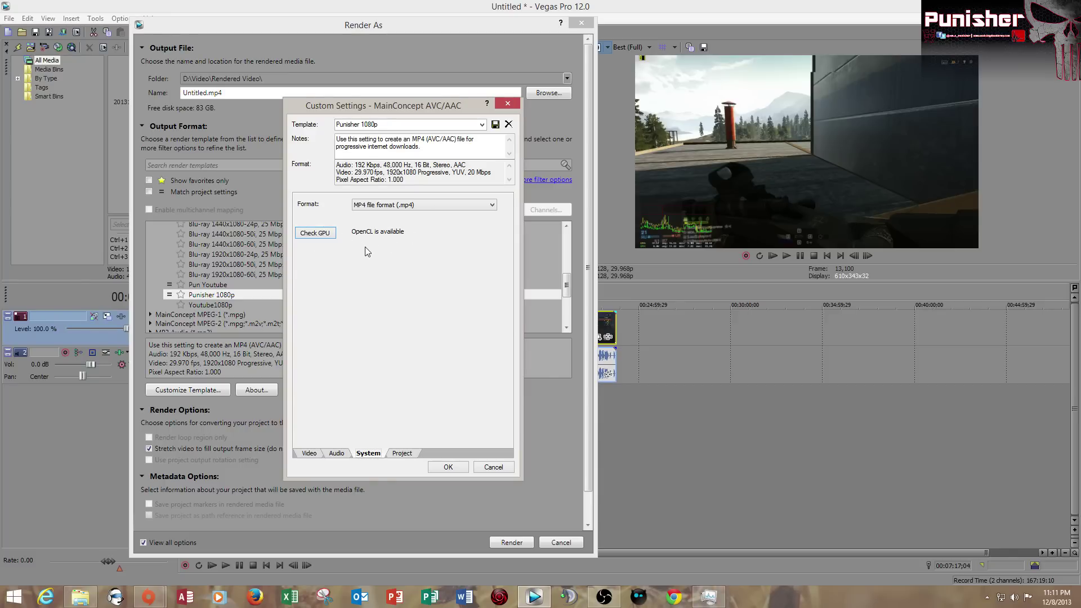
{"action": "left_click", "coordinate": [301, 456]}
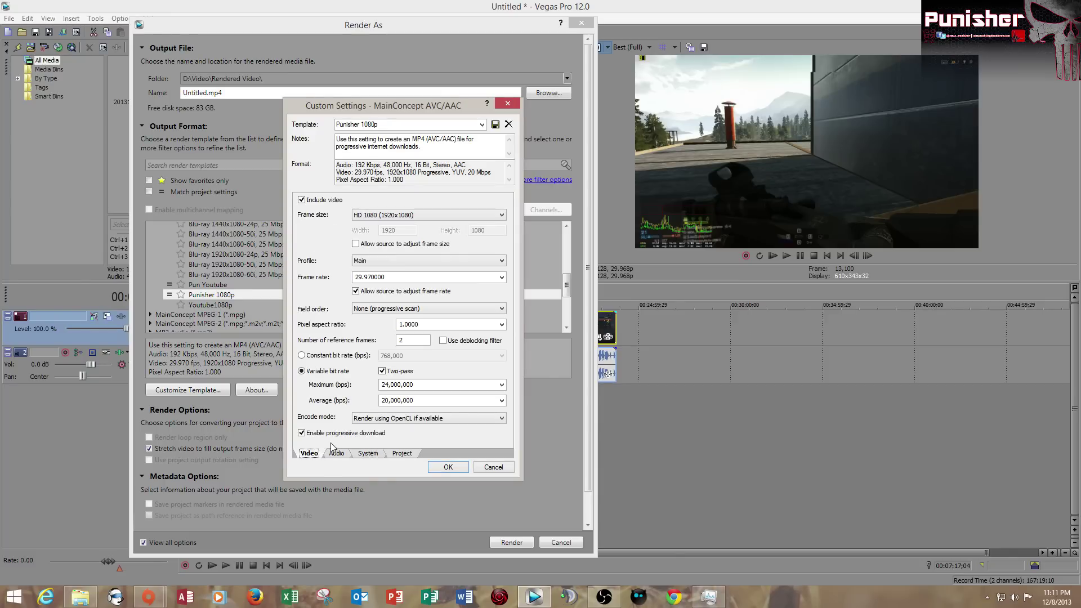
{"action": "left_click", "coordinate": [388, 419]}
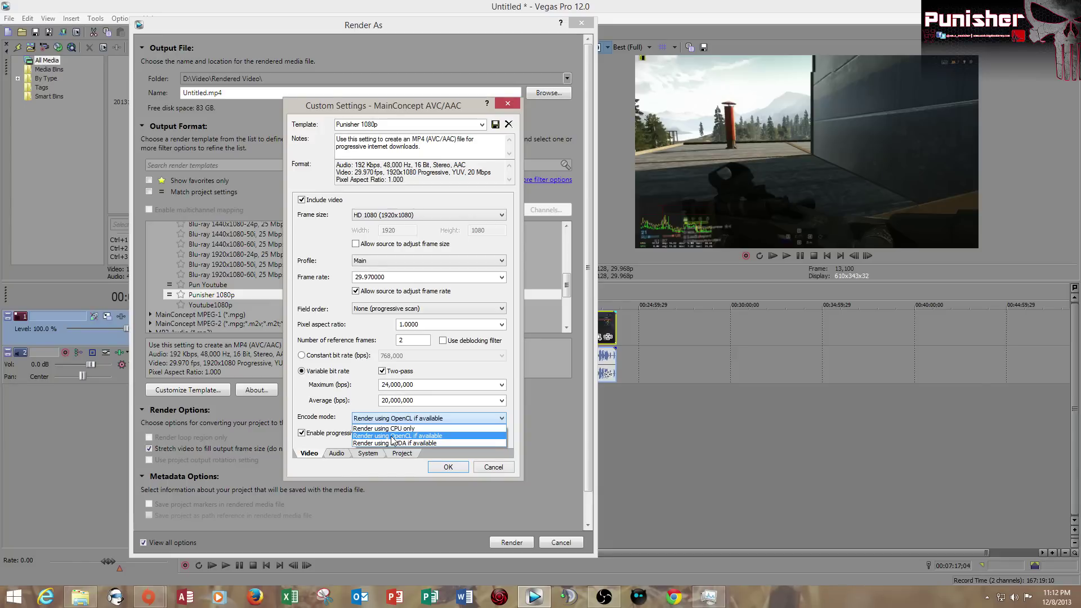
{"action": "left_click", "coordinate": [417, 421]}
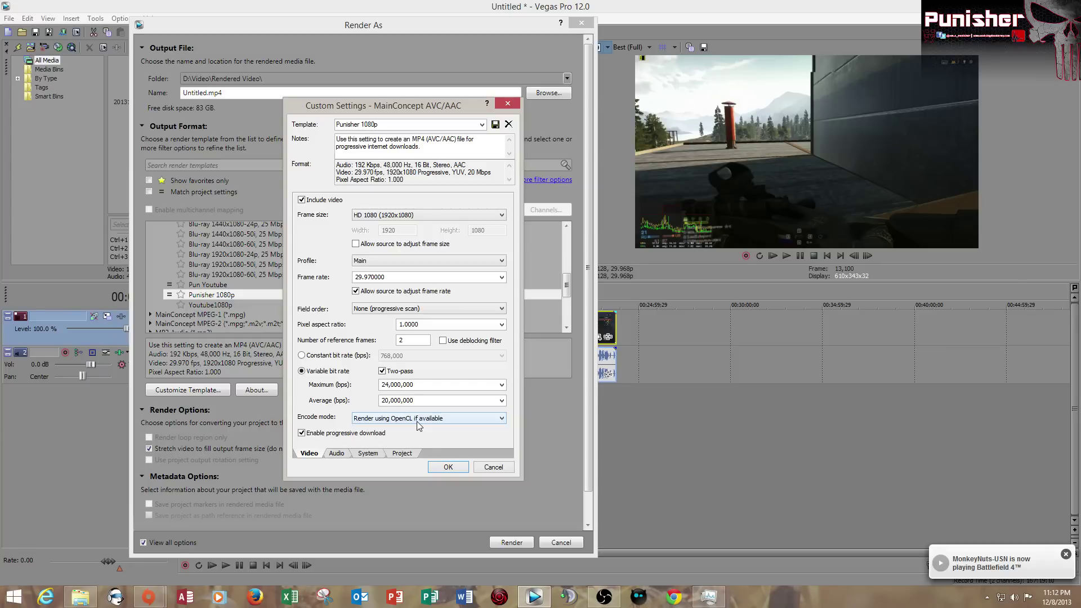
Review the template's video rendering quality options, keeping Best, and set the color space to Default
{"action": "left_click", "coordinate": [402, 453]}
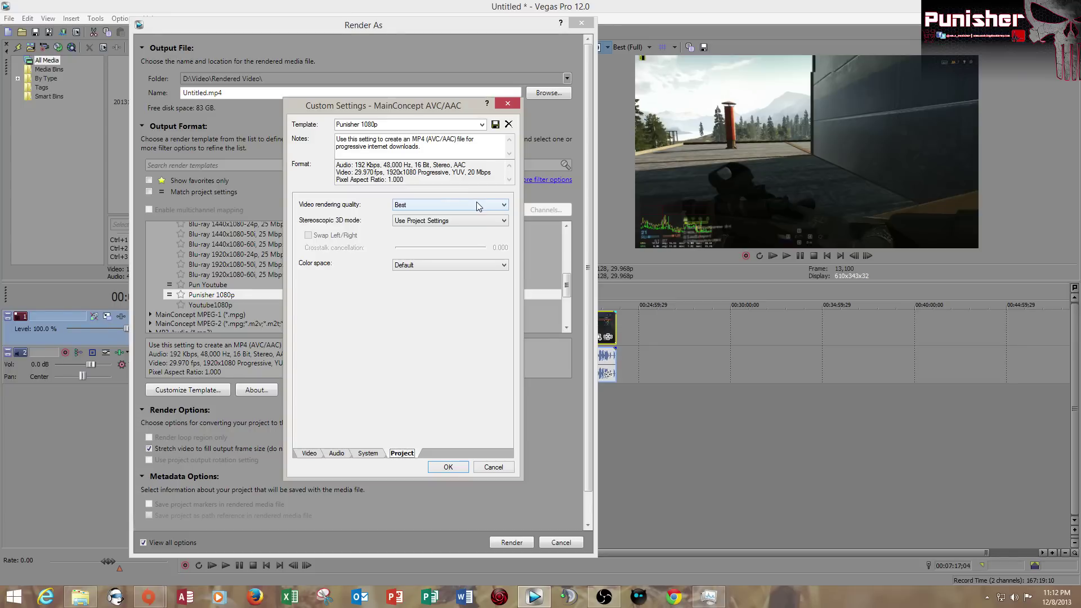
{"action": "left_click", "coordinate": [431, 201]}
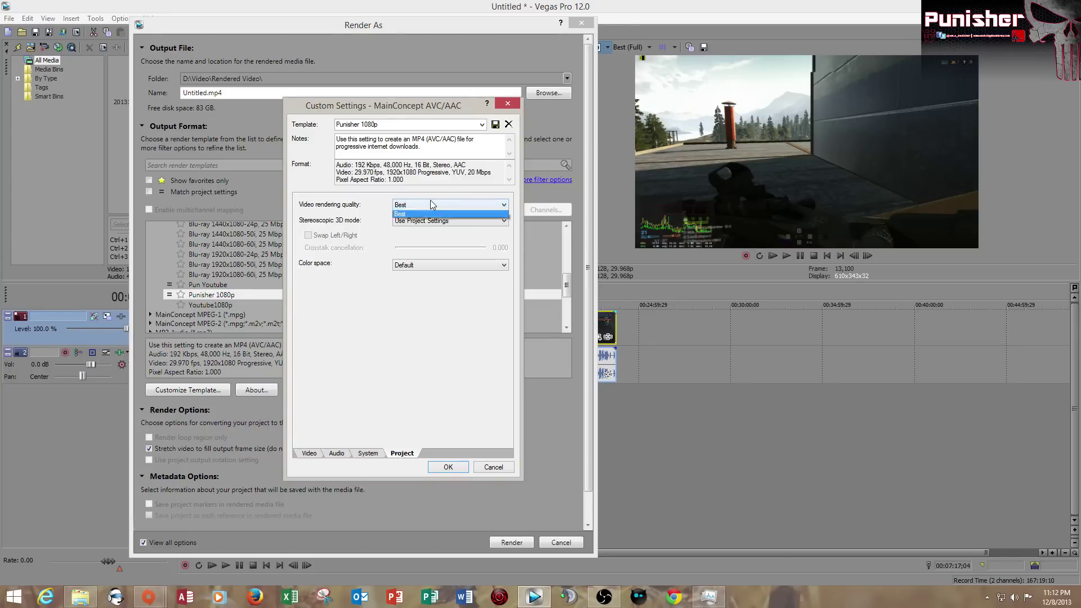
{"action": "left_click", "coordinate": [428, 246]}
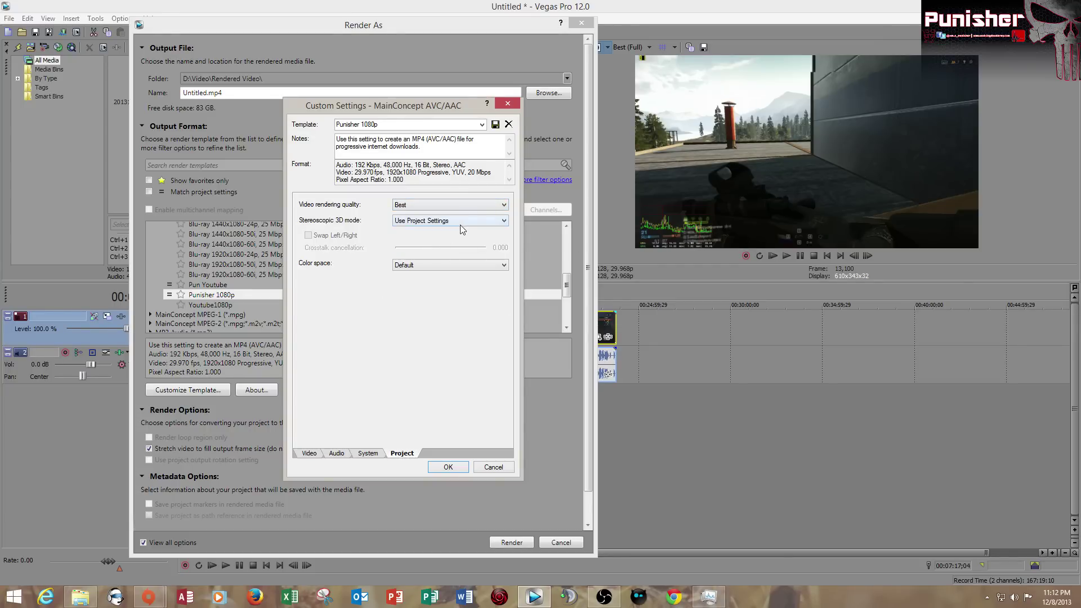
{"action": "left_click", "coordinate": [443, 264]}
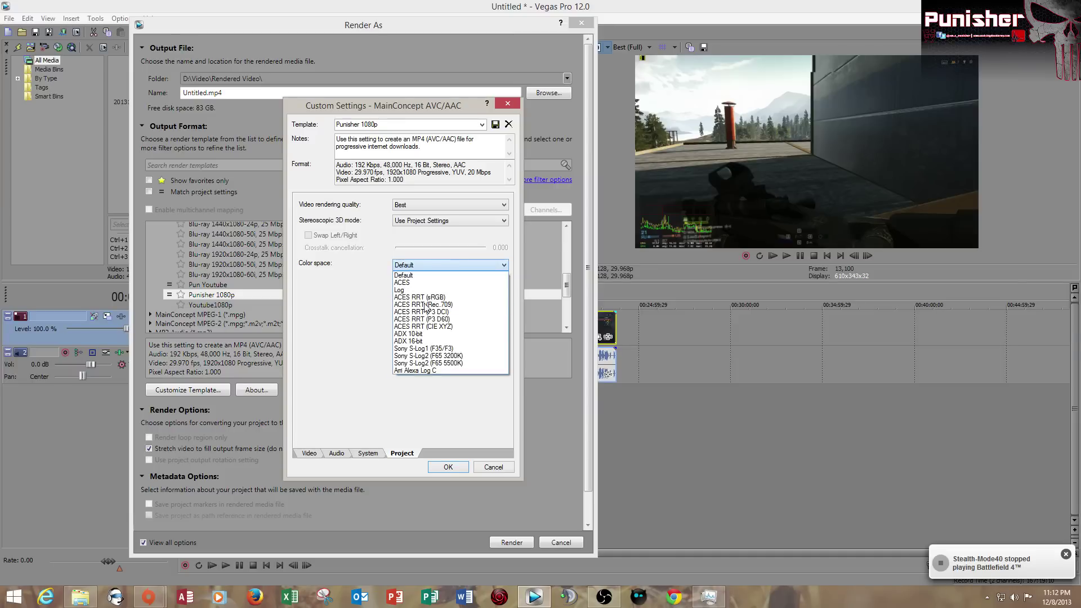
{"action": "left_click", "coordinate": [426, 276]}
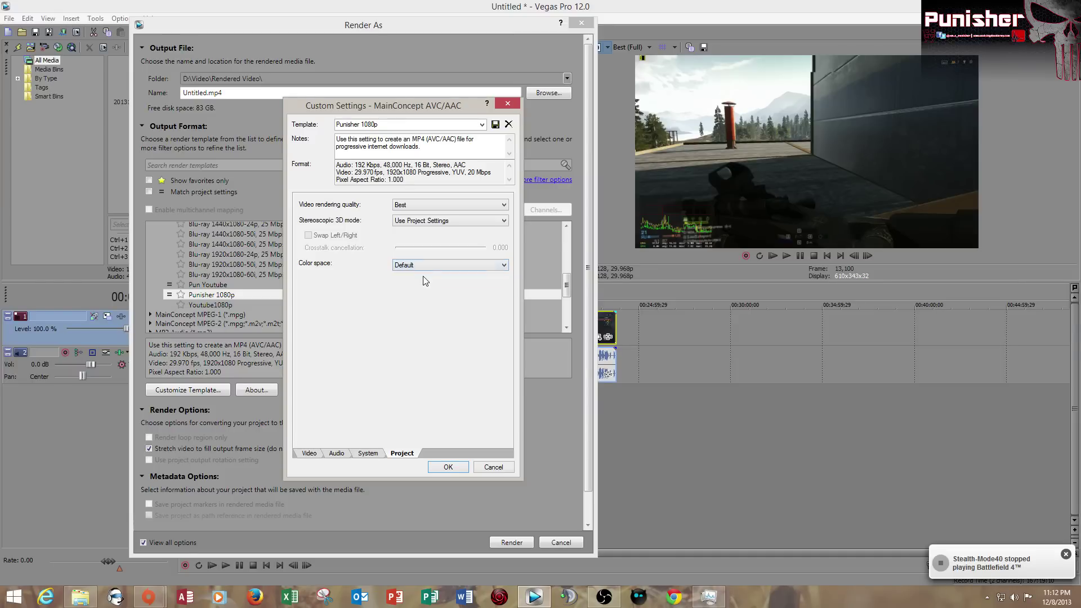
Set the audio bit rate to 192,000 bps and the sample rate to 48,000 Hz, and accept the custom settings
{"action": "left_click", "coordinate": [368, 453]}
{"action": "left_click", "coordinate": [338, 454]}
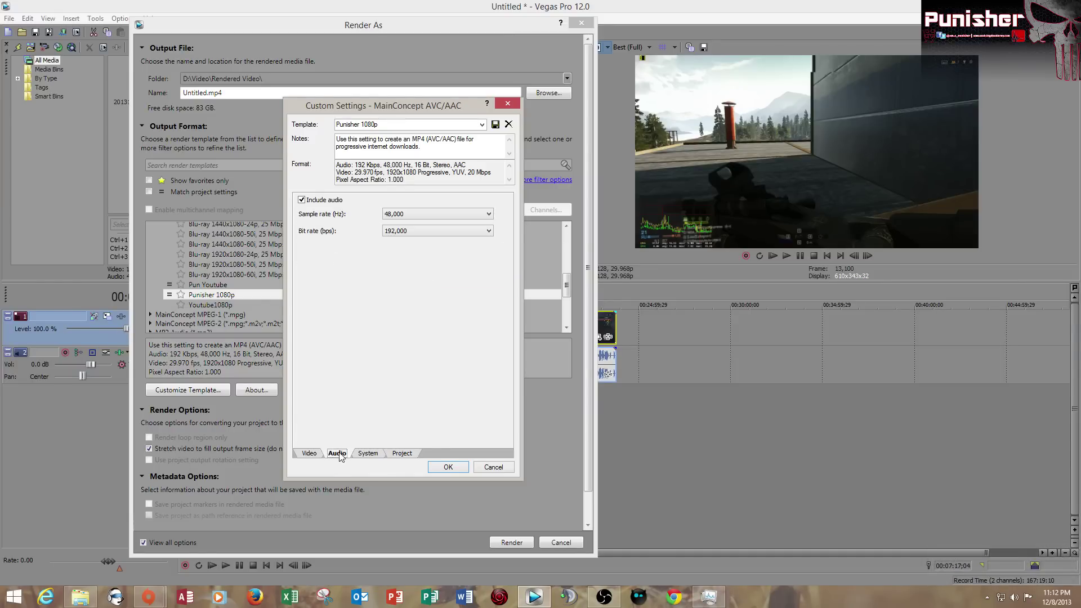
{"action": "left_click", "coordinate": [489, 232]}
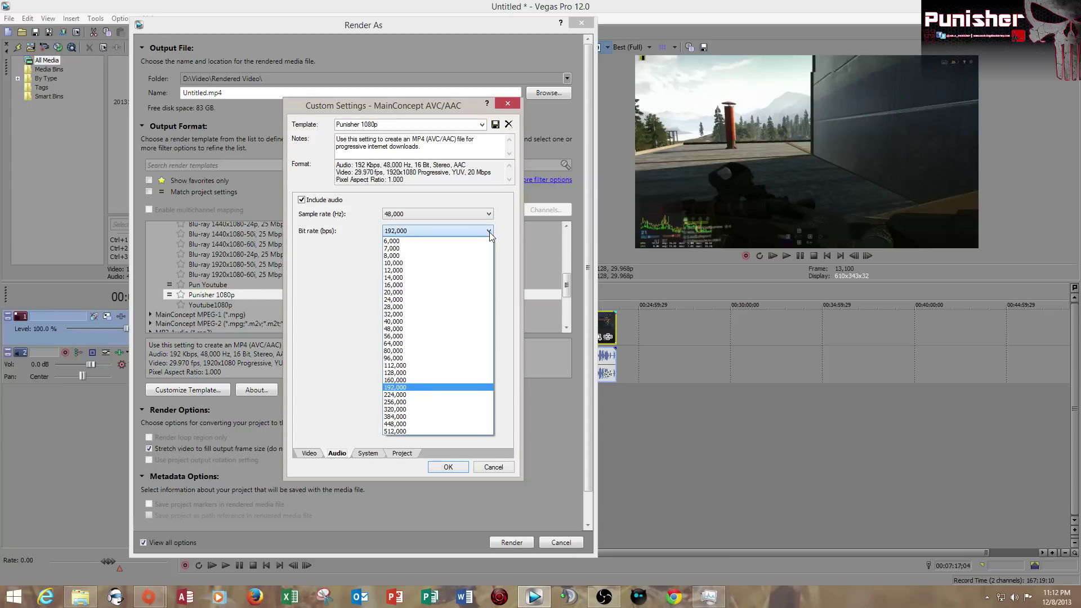
{"action": "left_click", "coordinate": [426, 388]}
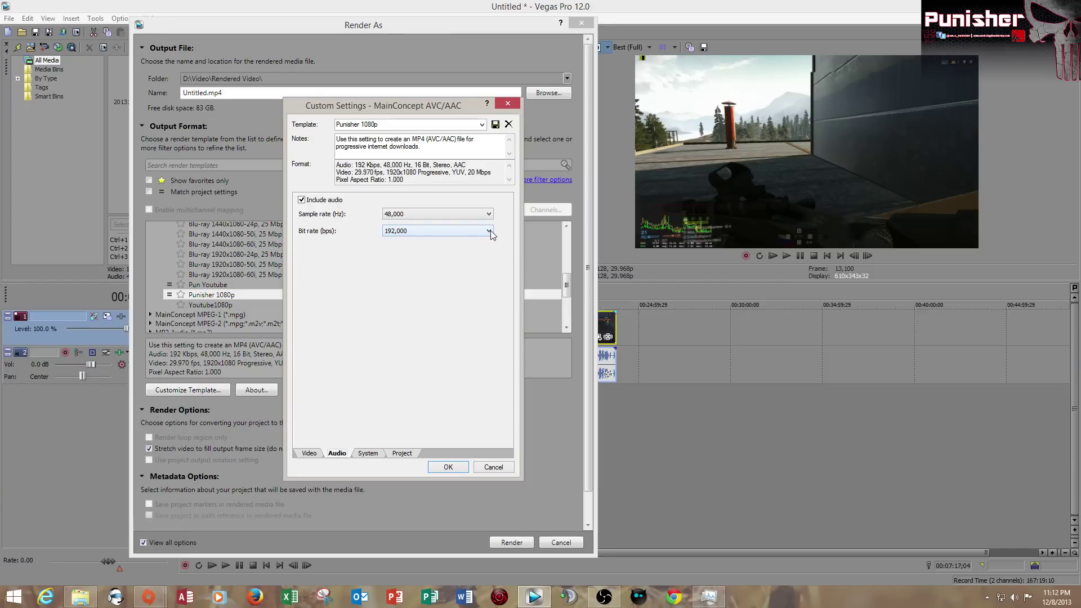
{"action": "left_click", "coordinate": [488, 216]}
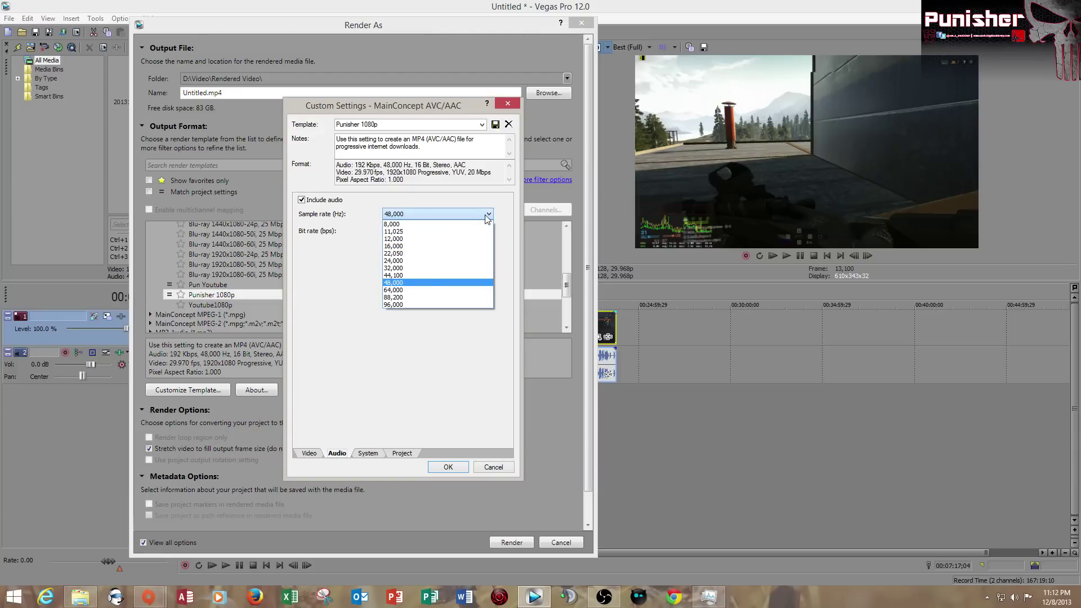
{"action": "left_click", "coordinate": [423, 283]}
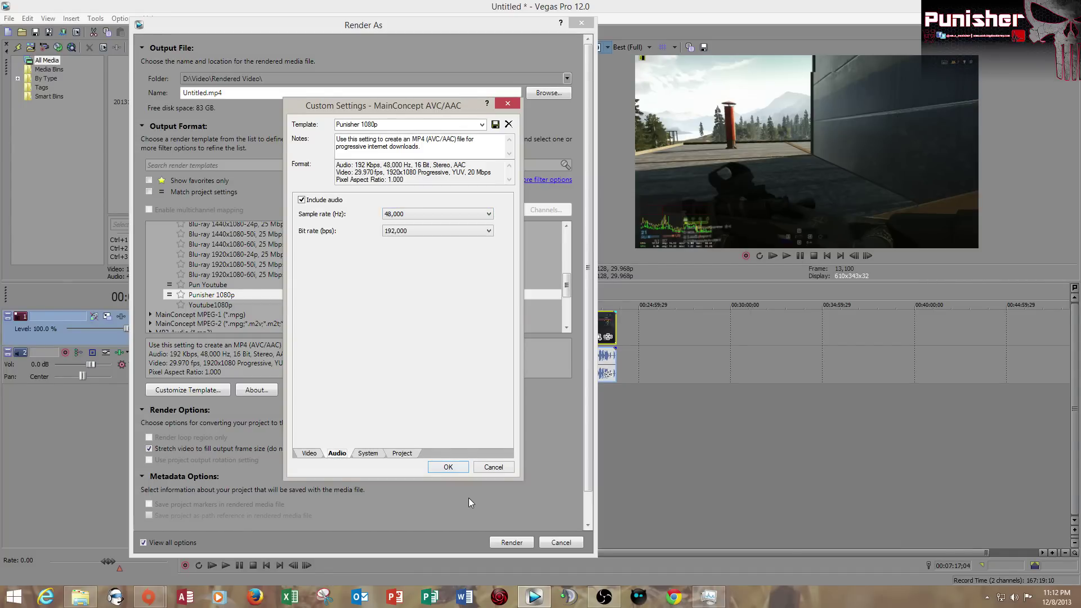
{"action": "left_click", "coordinate": [449, 468]}
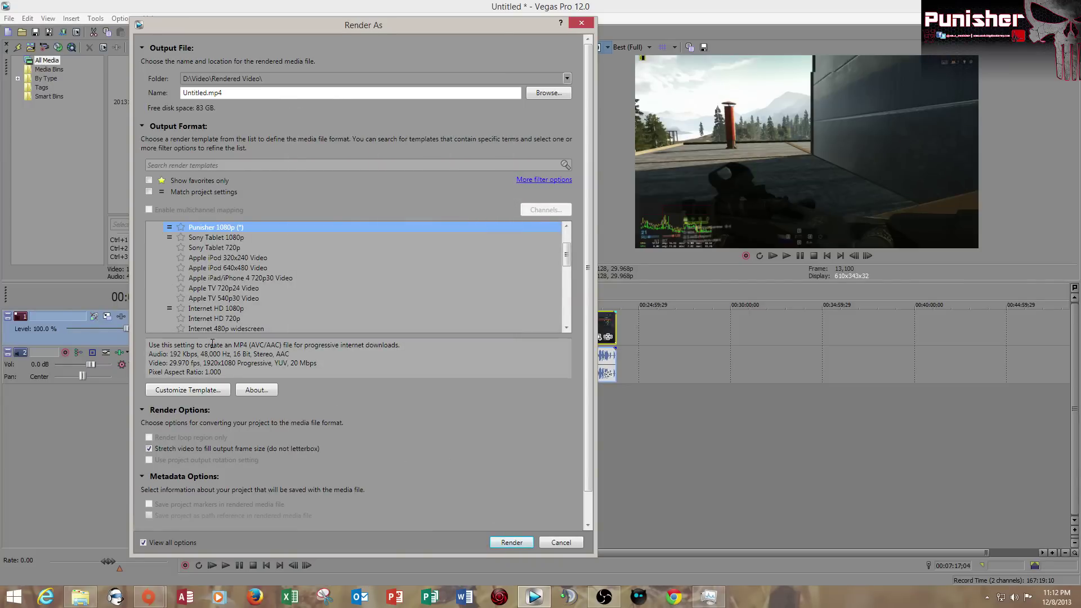
Select the Internet HD 1080p template and start rendering the project to Untitled.mp4
{"action": "left_click", "coordinate": [190, 308]}
{"action": "scroll", "coordinate": [230, 329], "scroll_direction": "down", "scroll_amount": 3}
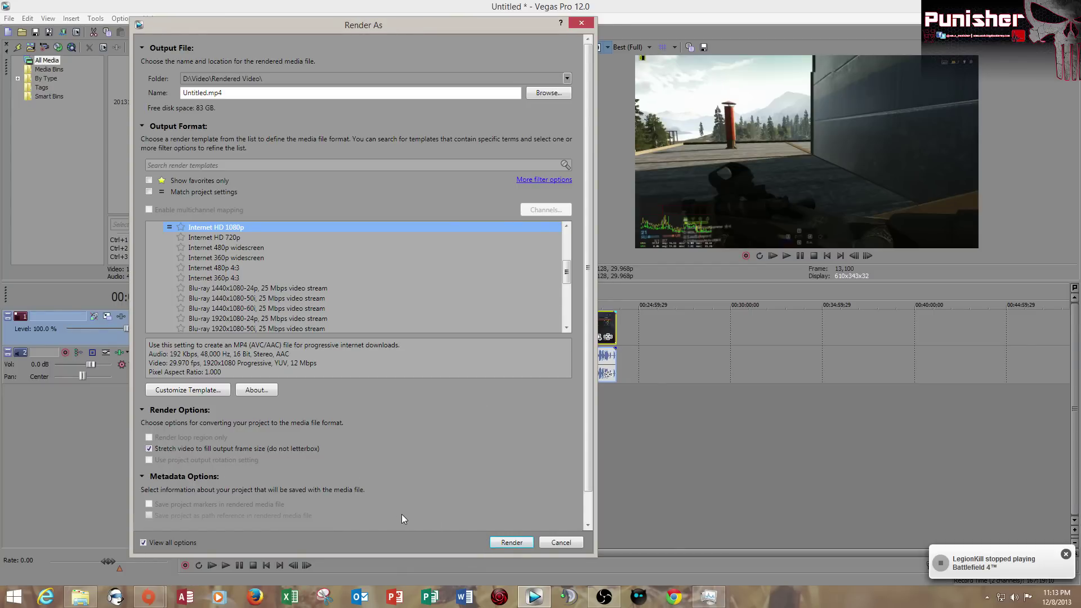
{"action": "left_click", "coordinate": [508, 544]}
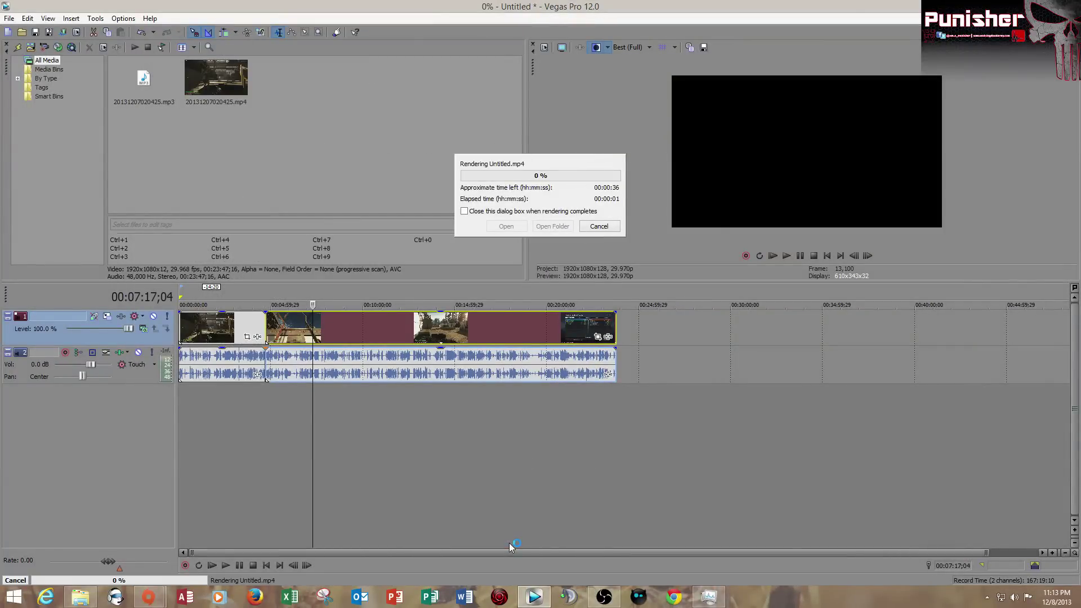